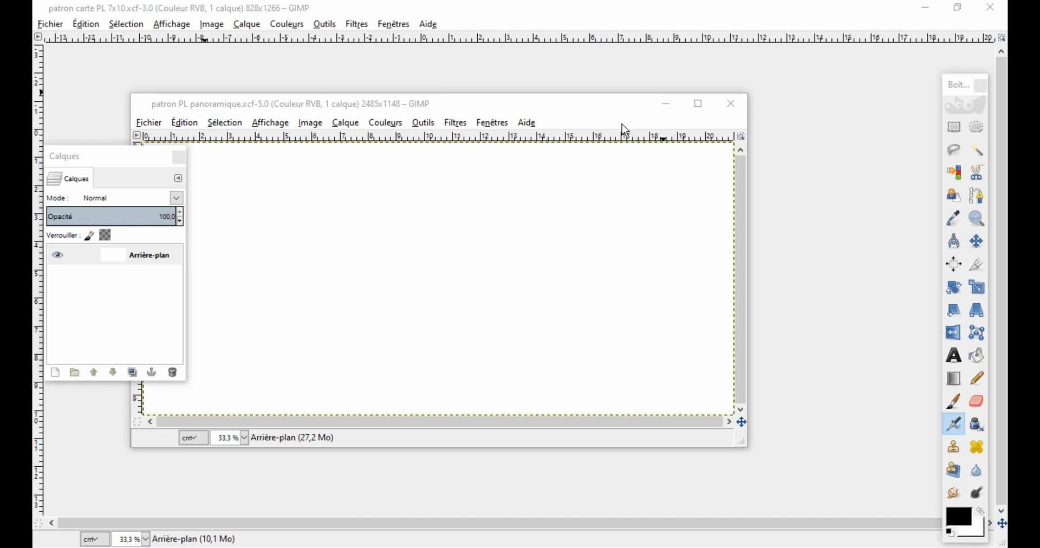
Step: Maximize the patron PL panoramique image to view it, and minimize all open template windows to reach the desktop
{"action": "left_click", "coordinate": [700, 106]}
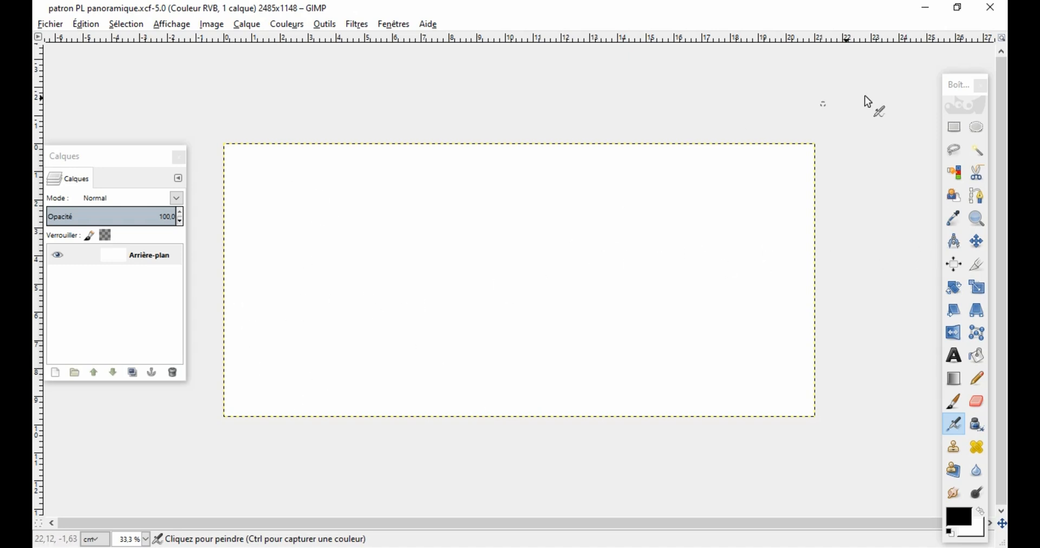
{"action": "left_click", "coordinate": [928, 9]}
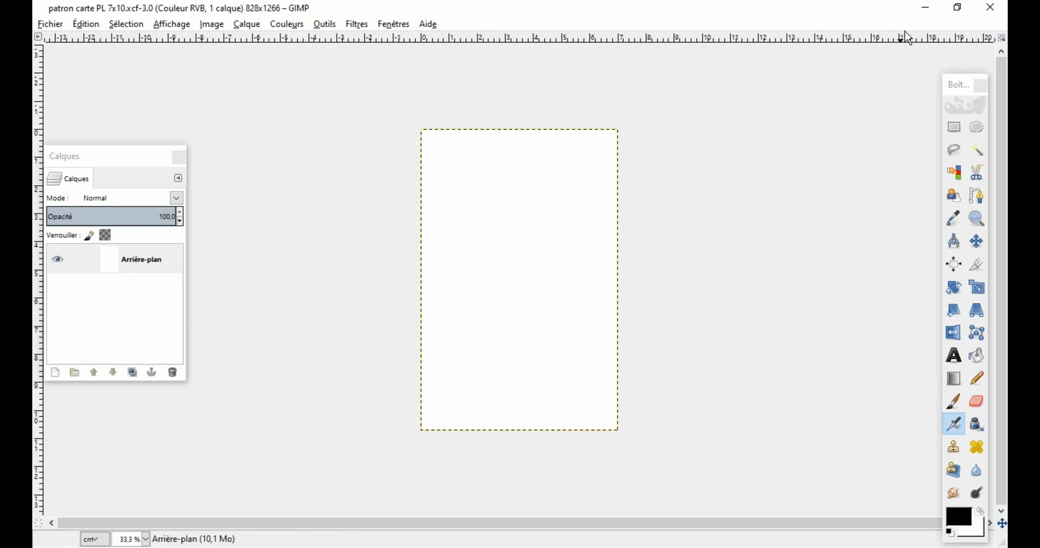
{"action": "left_click", "coordinate": [925, 12]}
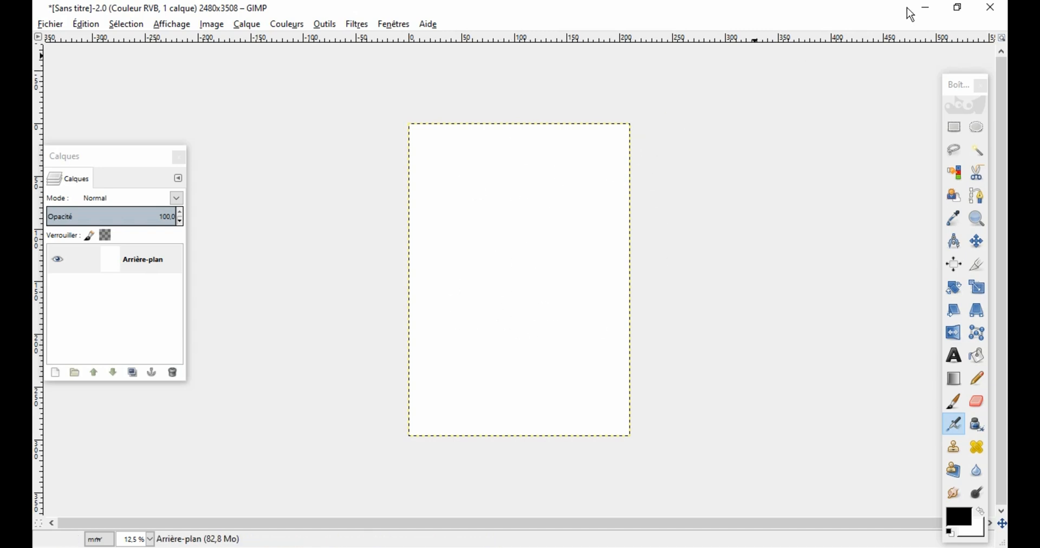
{"action": "left_click", "coordinate": [926, 14]}
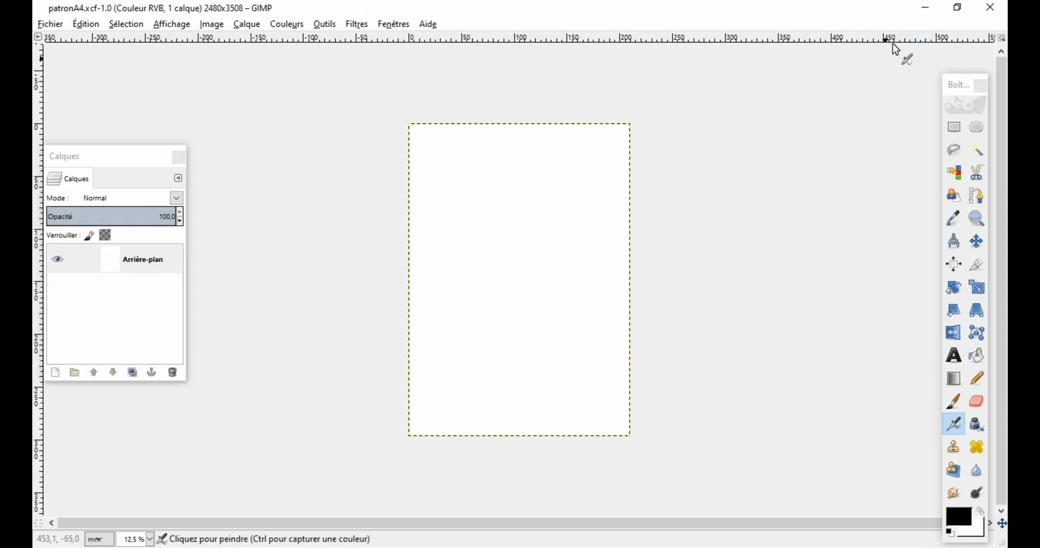
{"action": "left_click", "coordinate": [925, 10]}
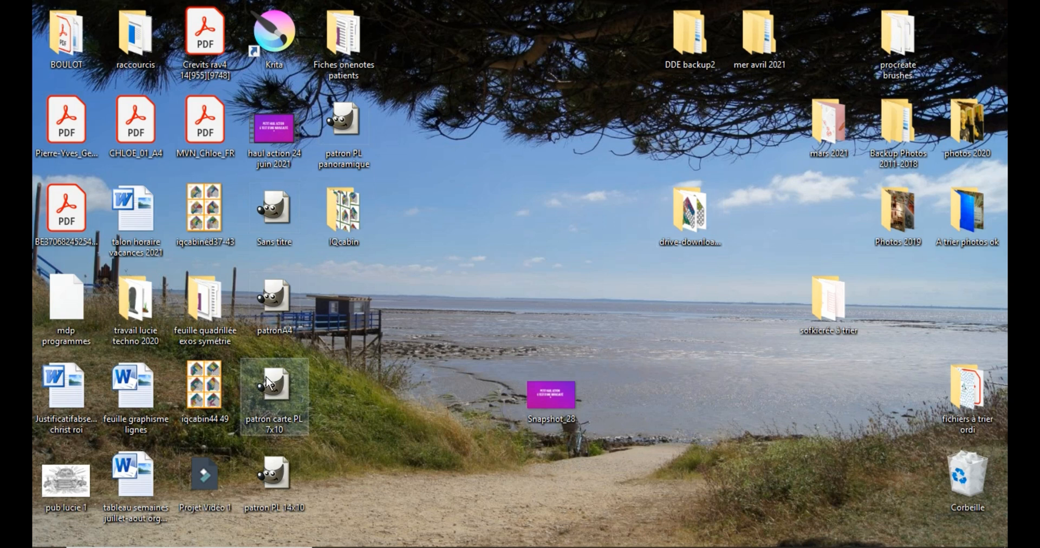
Step: Open the desktop file patron PL 14x10 with GNU Image Manipulation Program and maximize its window
{"action": "left_click", "coordinate": [278, 482]}
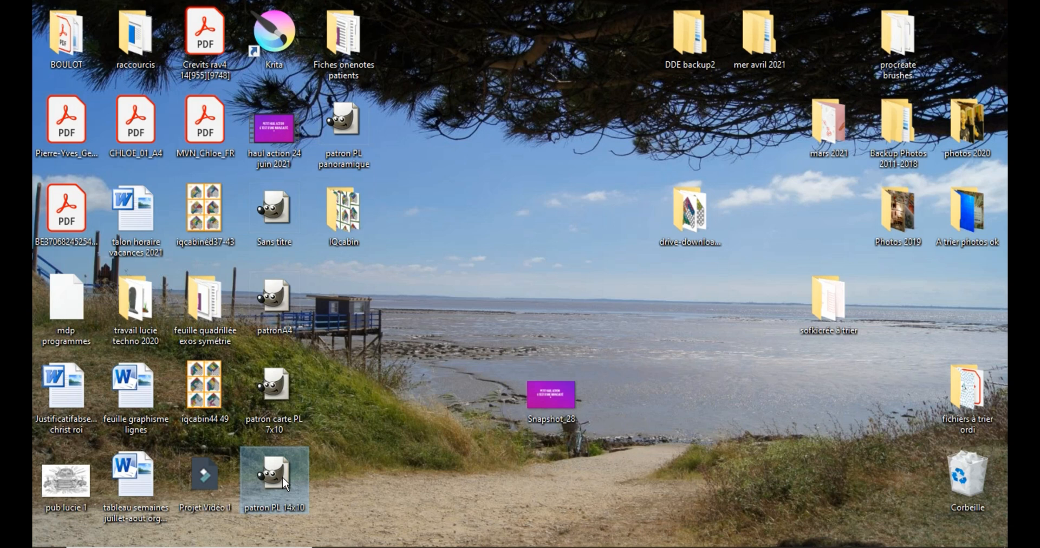
{"action": "mouse_move", "coordinate": [497, 542]}
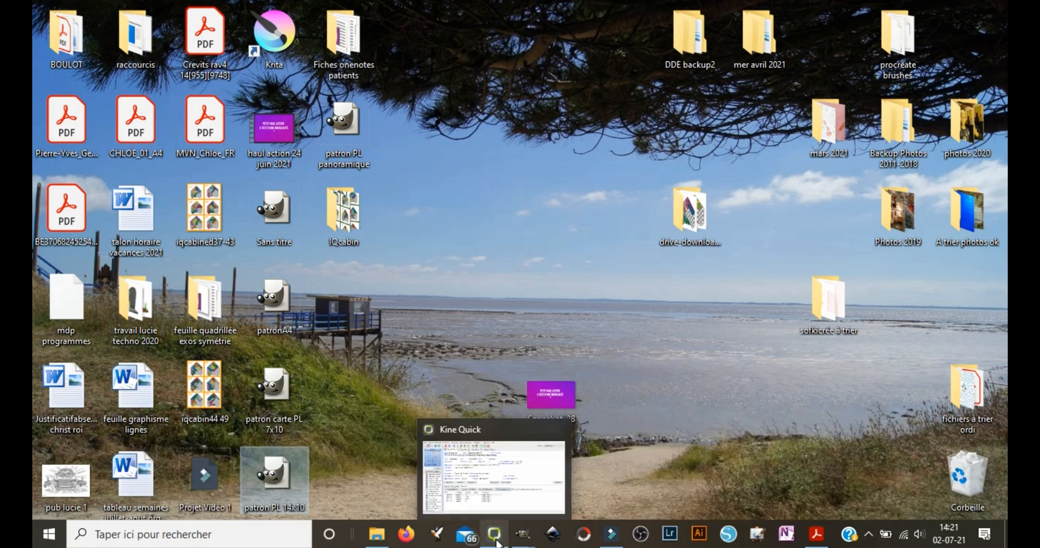
{"action": "mouse_move", "coordinate": [451, 507]}
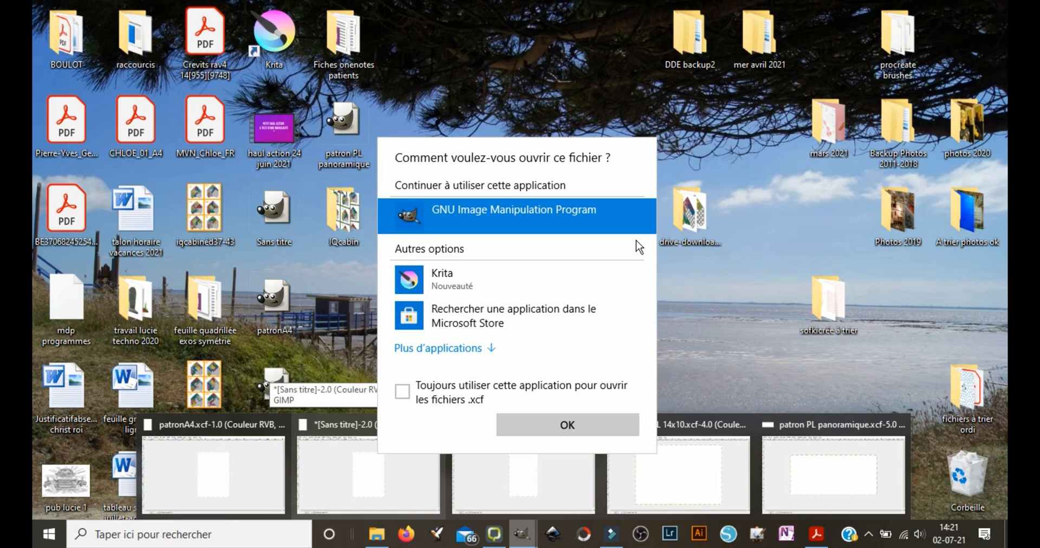
{"action": "left_click", "coordinate": [568, 430]}
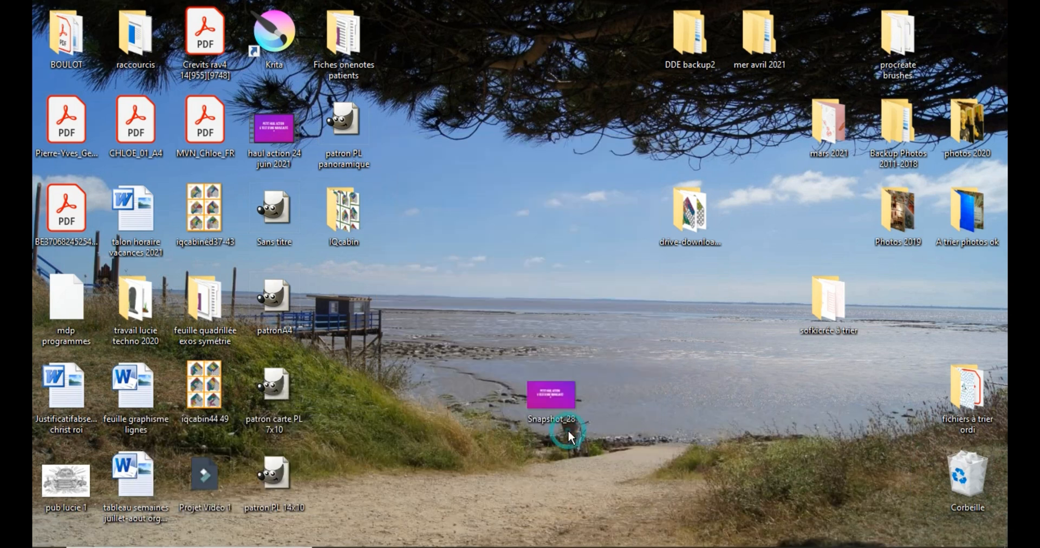
{"action": "mouse_move", "coordinate": [499, 541]}
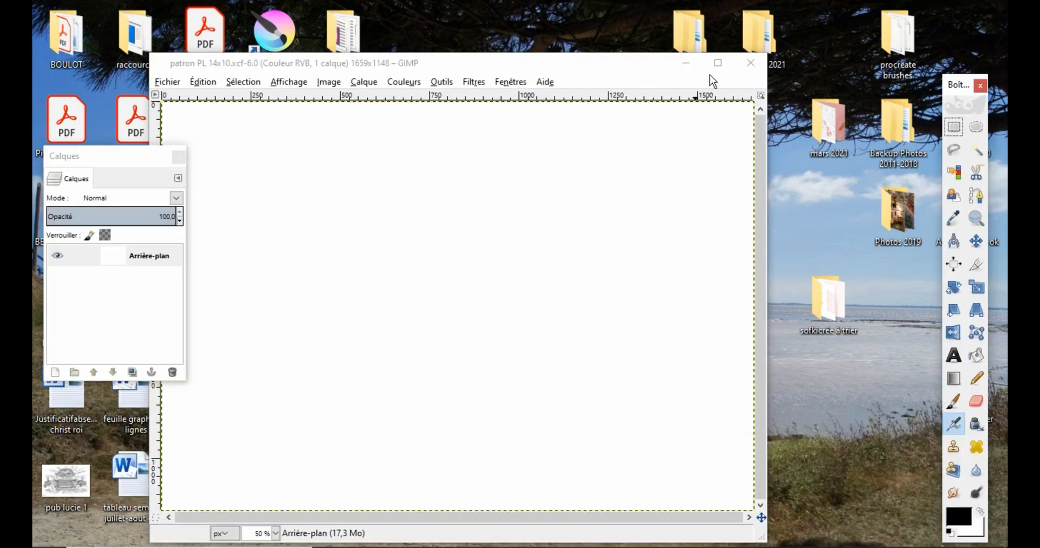
{"action": "left_click", "coordinate": [719, 65]}
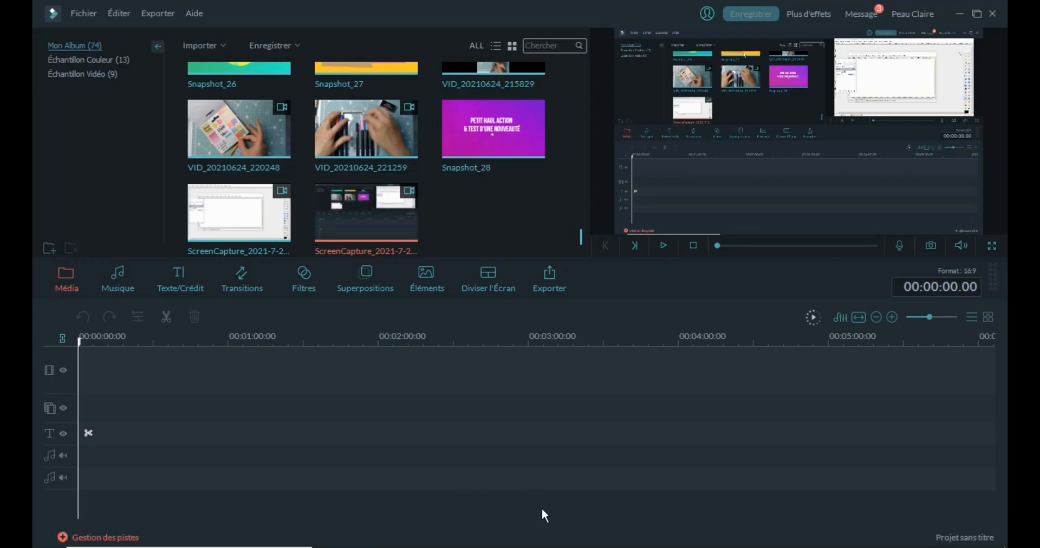
Step: Switch to GIMP to view the patronA4 template, and bring up the patron carte PL 7x10 image
{"action": "mouse_move", "coordinate": [522, 534]}
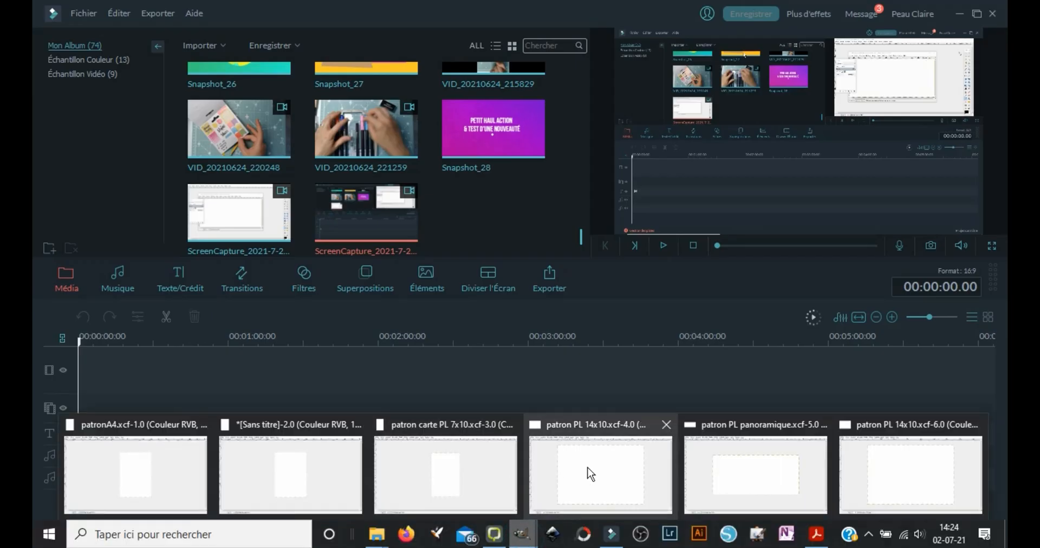
{"action": "mouse_move", "coordinate": [401, 493]}
{"action": "left_click", "coordinate": [180, 455]}
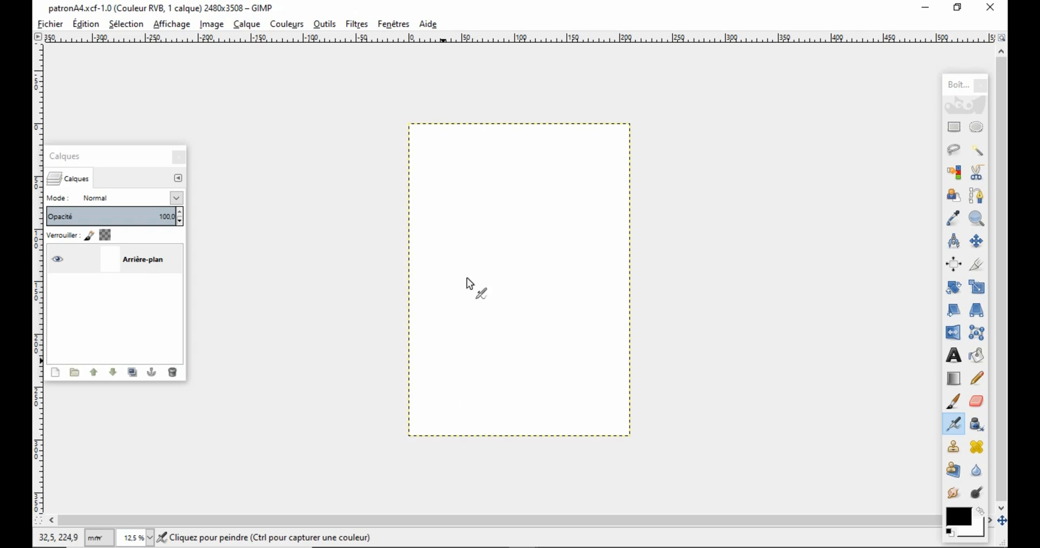
{"action": "left_click", "coordinate": [567, 277]}
{"action": "mouse_move", "coordinate": [491, 545]}
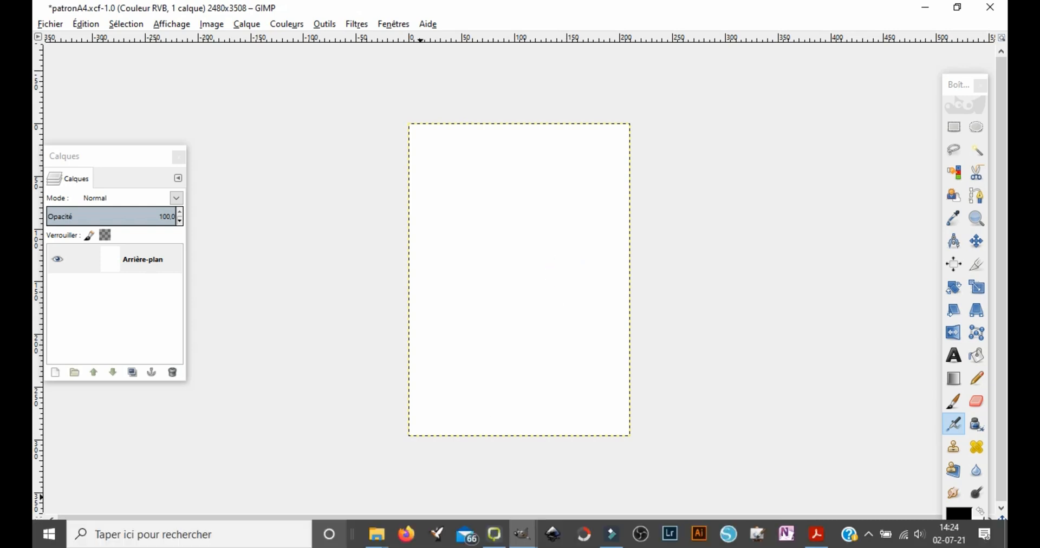
{"action": "mouse_move", "coordinate": [523, 544]}
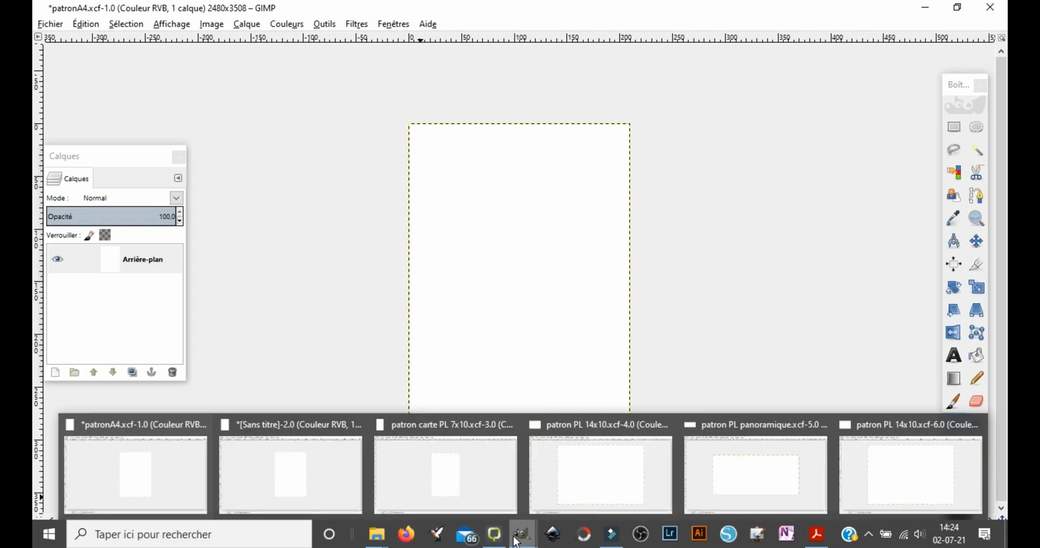
{"action": "left_click", "coordinate": [458, 482]}
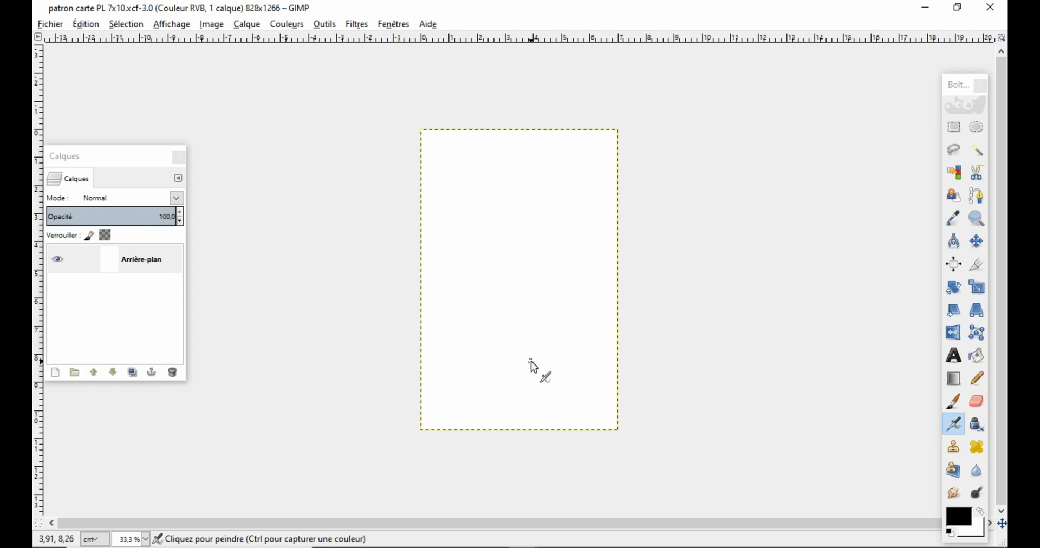
Step: Start opening an image as layers and browse to the avril 2021 folder inside 2021 on the SONY_64X (F:) drive
{"action": "left_click", "coordinate": [54, 25]}
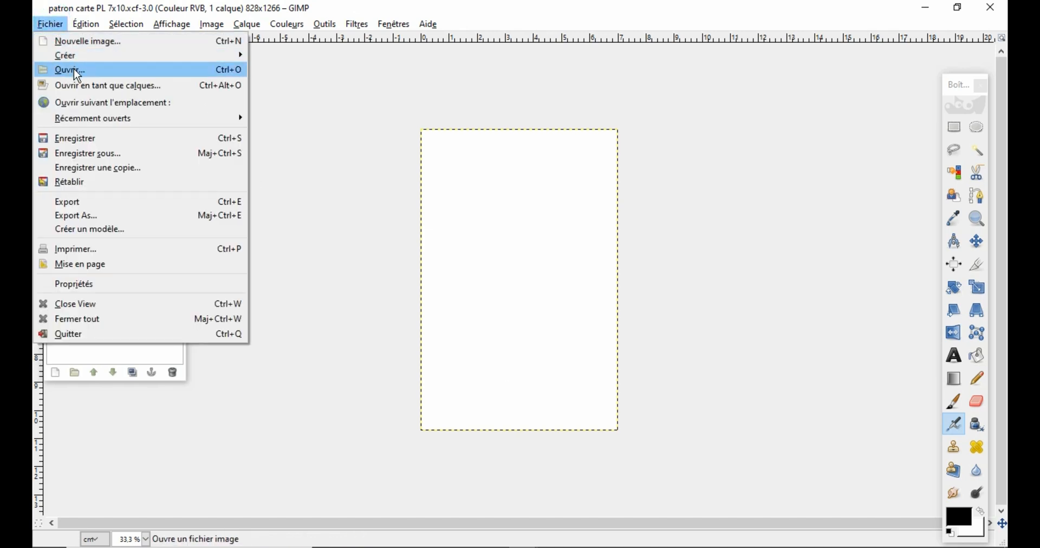
{"action": "left_click", "coordinate": [75, 86]}
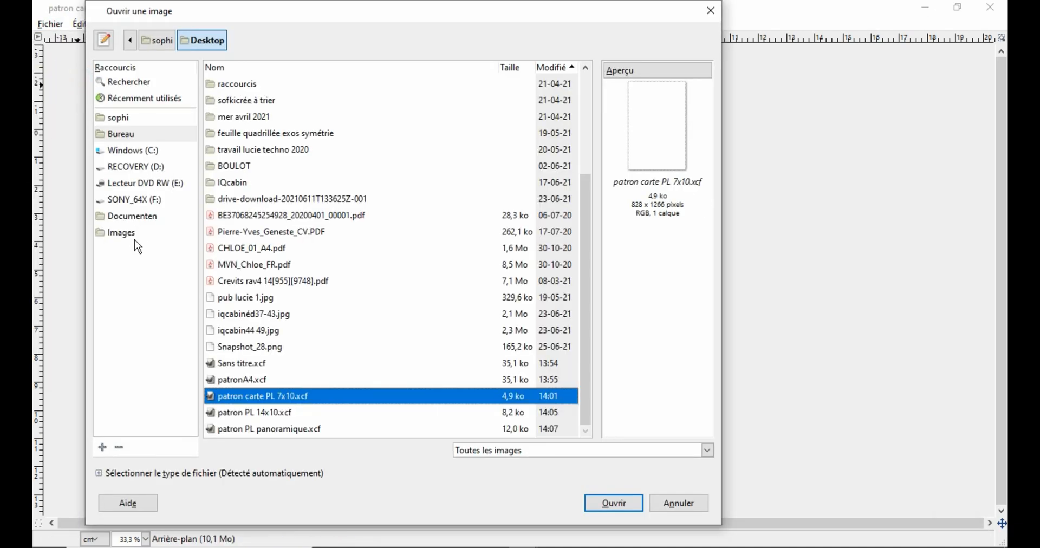
{"action": "left_click", "coordinate": [140, 202]}
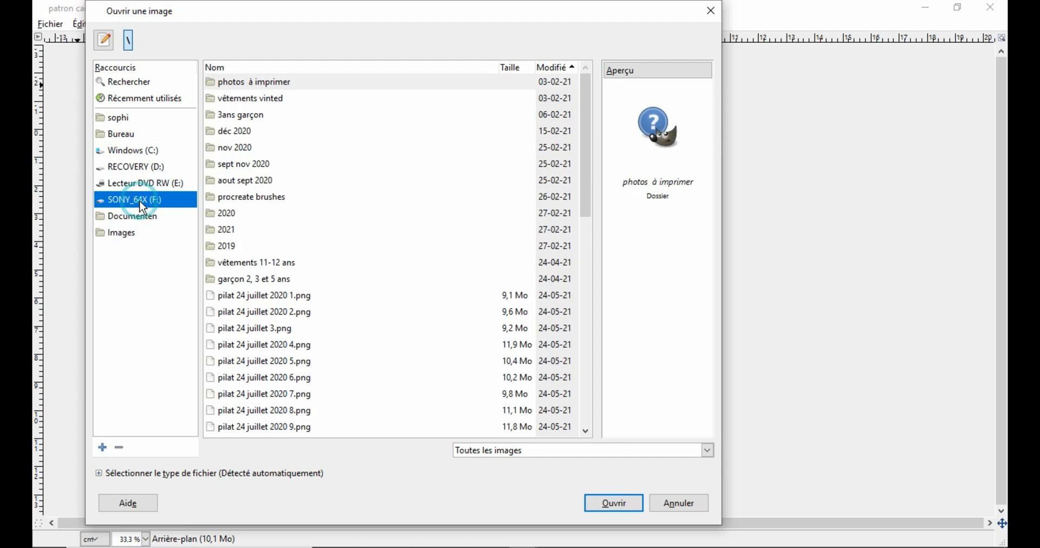
{"action": "left_click", "coordinate": [226, 233]}
{"action": "double_click", "coordinate": [226, 237]}
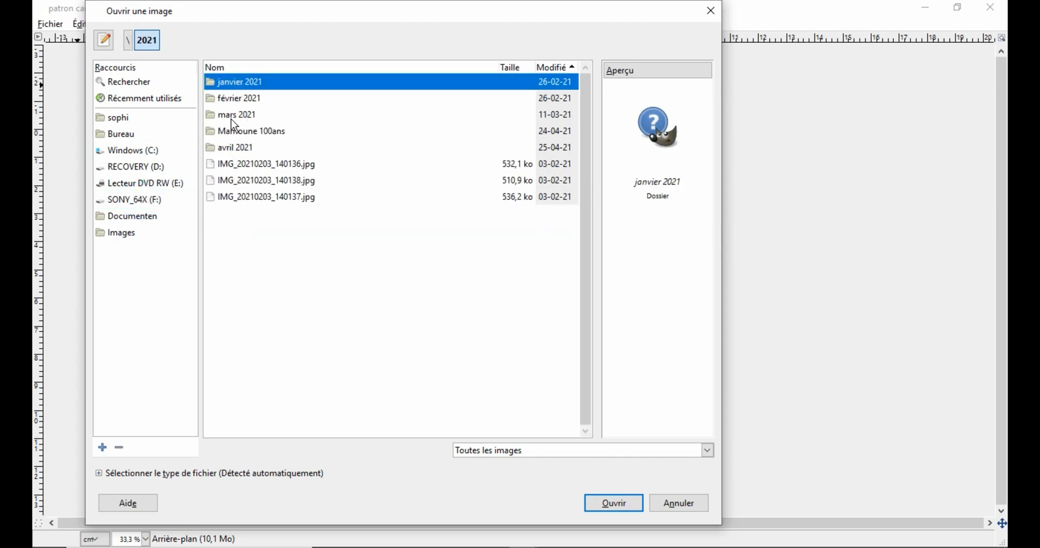
{"action": "double_click", "coordinate": [230, 149]}
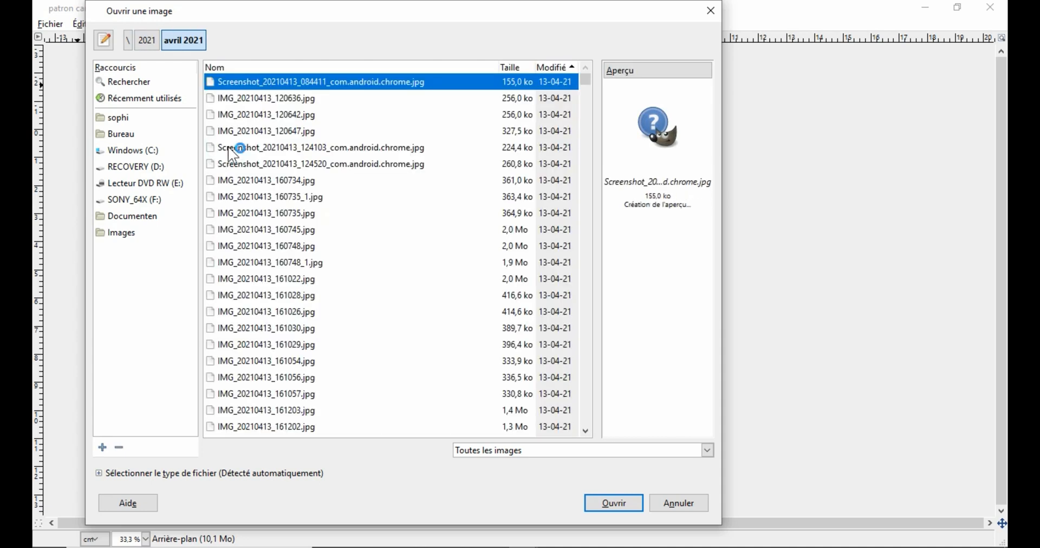
Step: Preview the photos in the folder and open IMG_20210413_160745.jpg as a new layer in the card template
{"action": "left_click", "coordinate": [350, 197]}
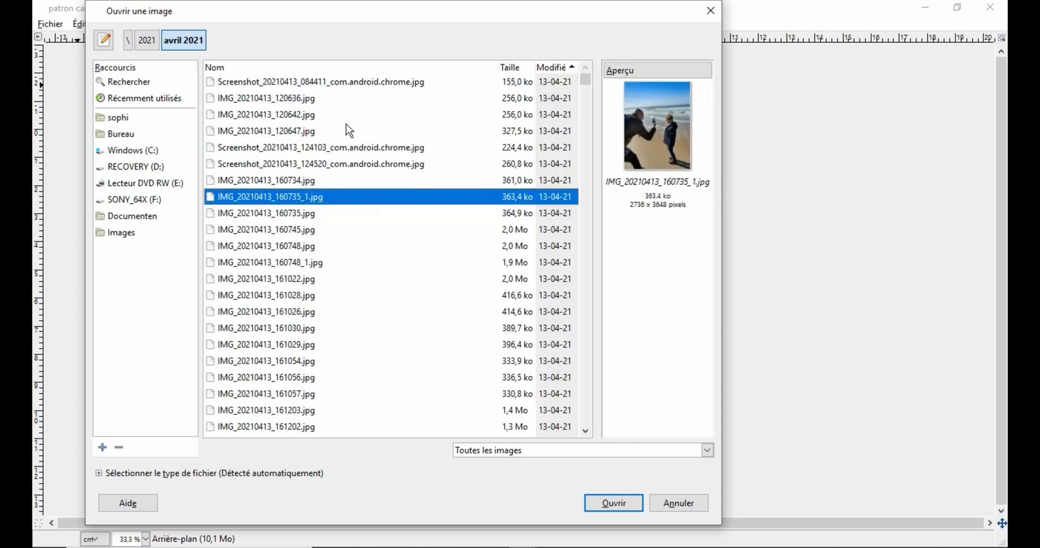
{"action": "key", "text": "Down"}
{"action": "key", "text": "Down"}
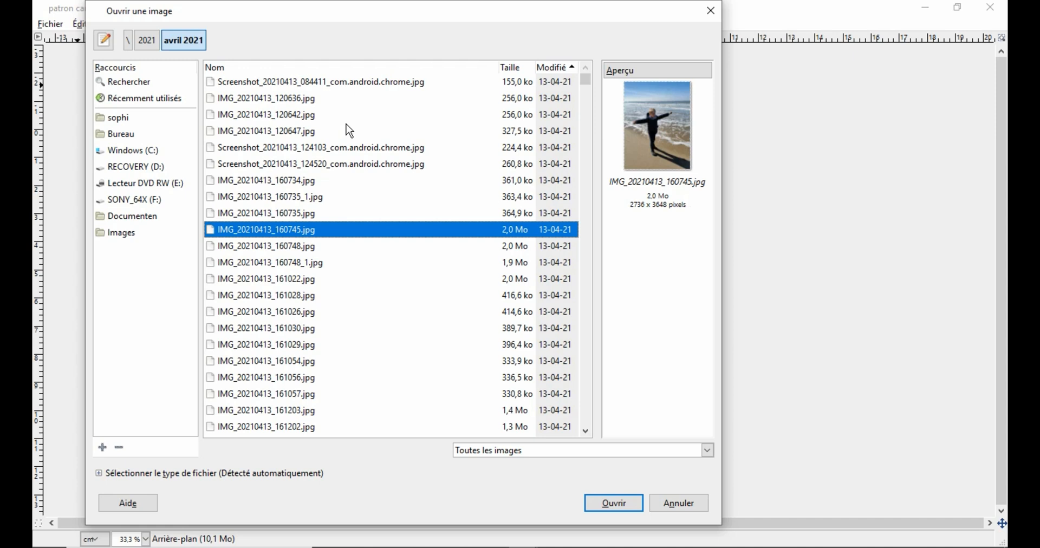
{"action": "key", "text": "Down"}
{"action": "key", "text": "Up"}
{"action": "left_click", "coordinate": [608, 503]}
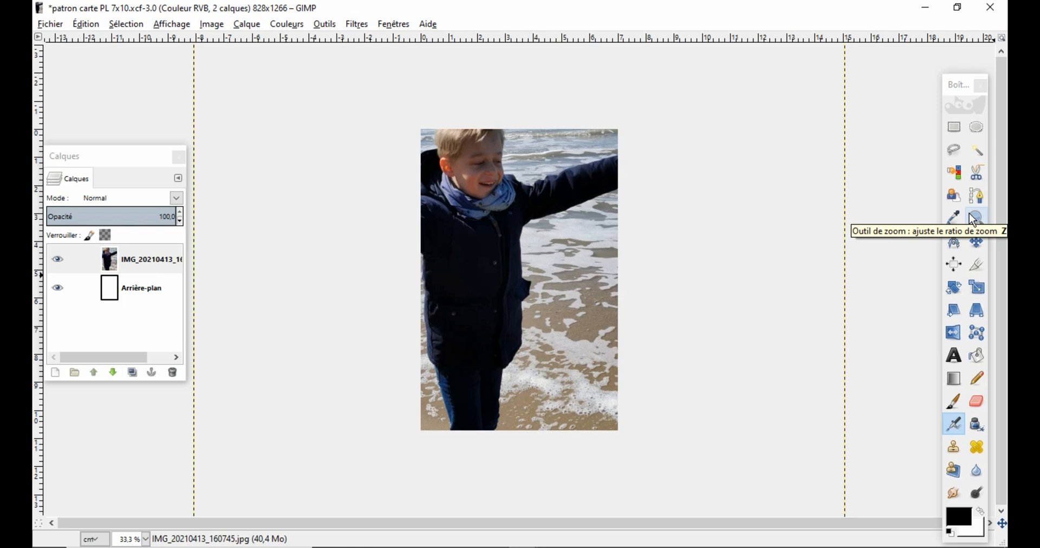
Step: Try to scale the photo layer to a width of 7 cm and a height of 9.906 cm with the Scale tool
{"action": "left_click", "coordinate": [979, 291]}
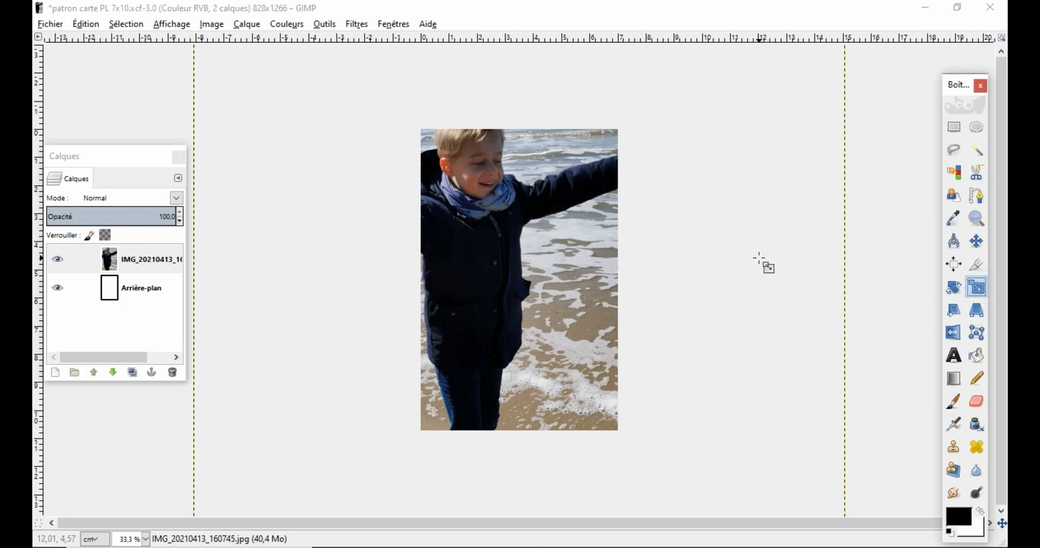
{"action": "left_click", "coordinate": [502, 291]}
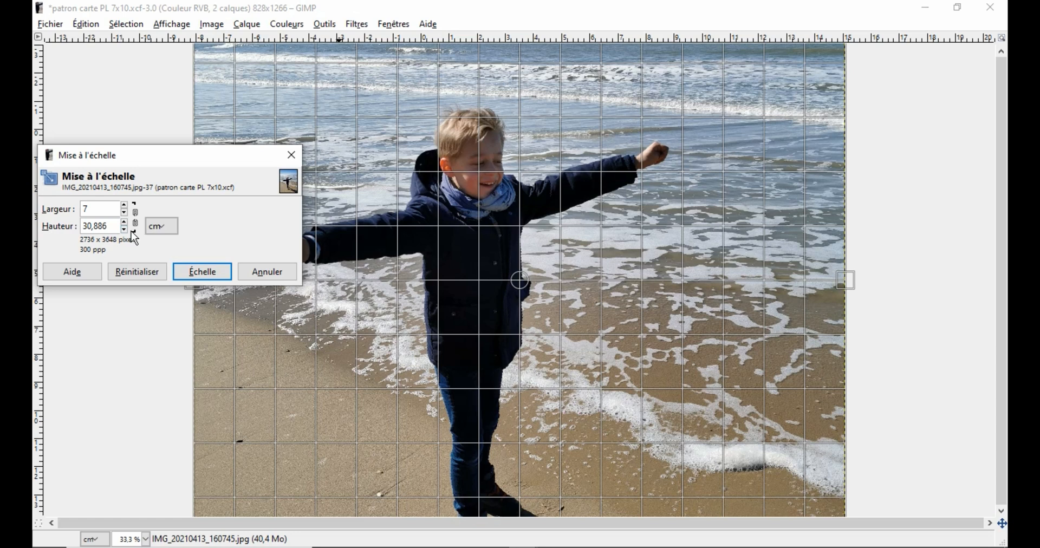
{"action": "left_click", "coordinate": [113, 224]}
{"action": "left_click", "coordinate": [106, 228]}
{"action": "left_click", "coordinate": [125, 230]}
{"action": "left_click", "coordinate": [126, 230]}
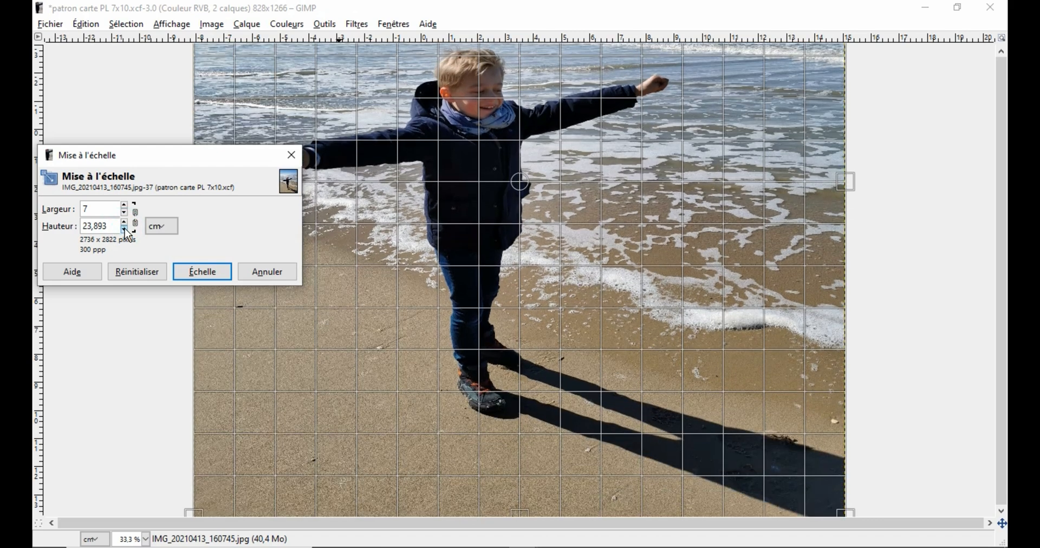
{"action": "left_click", "coordinate": [125, 230]}
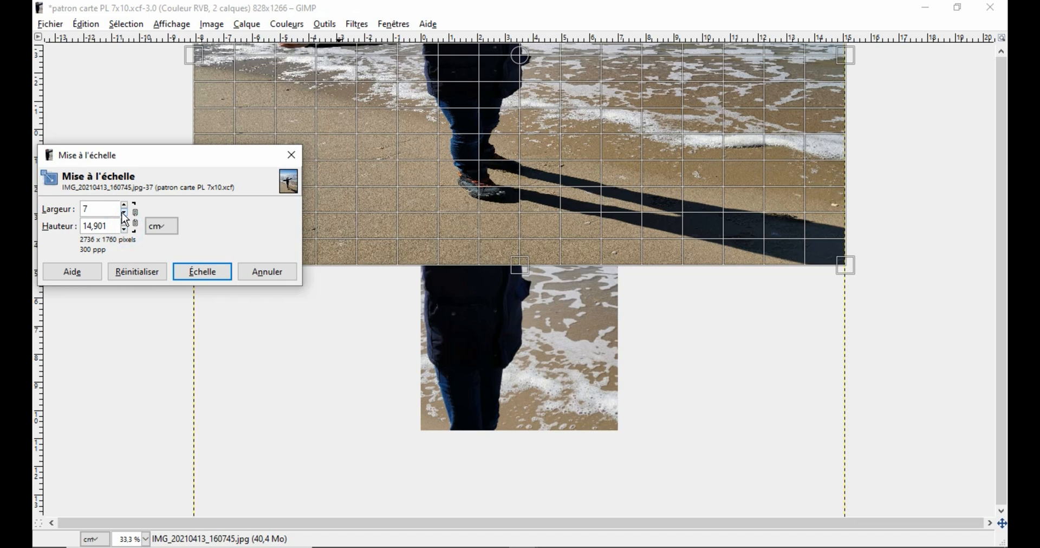
{"action": "left_click", "coordinate": [125, 230]}
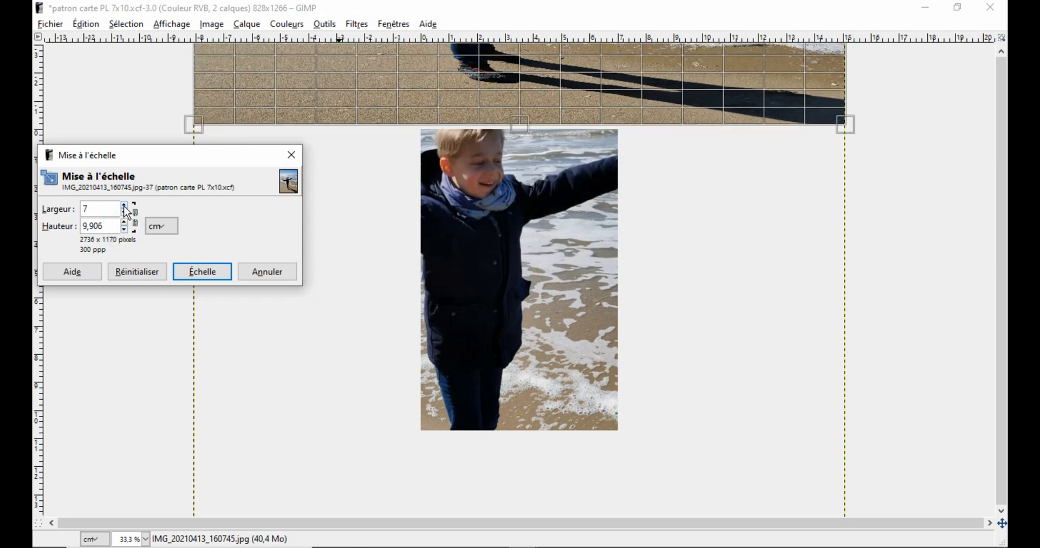
{"action": "left_click", "coordinate": [201, 272]}
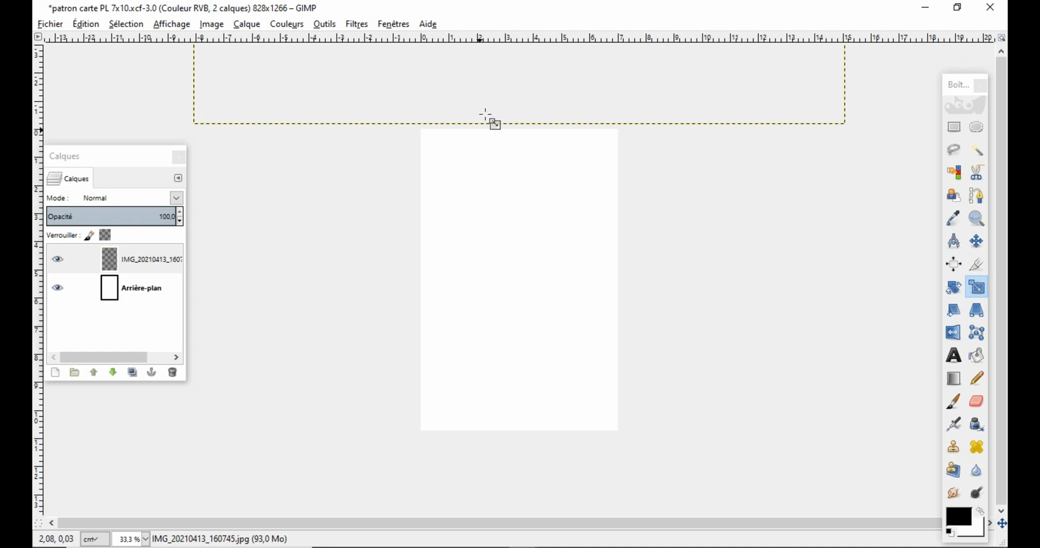
Step: Try to stretch the scaled photo layer to about 22 × 21.4 cm, and undo the layer scaling and the airbrush stroke
{"action": "left_click", "coordinate": [497, 84]}
{"action": "left_click_drag", "start_coordinate": [497, 117], "coordinate": [536, 448]}
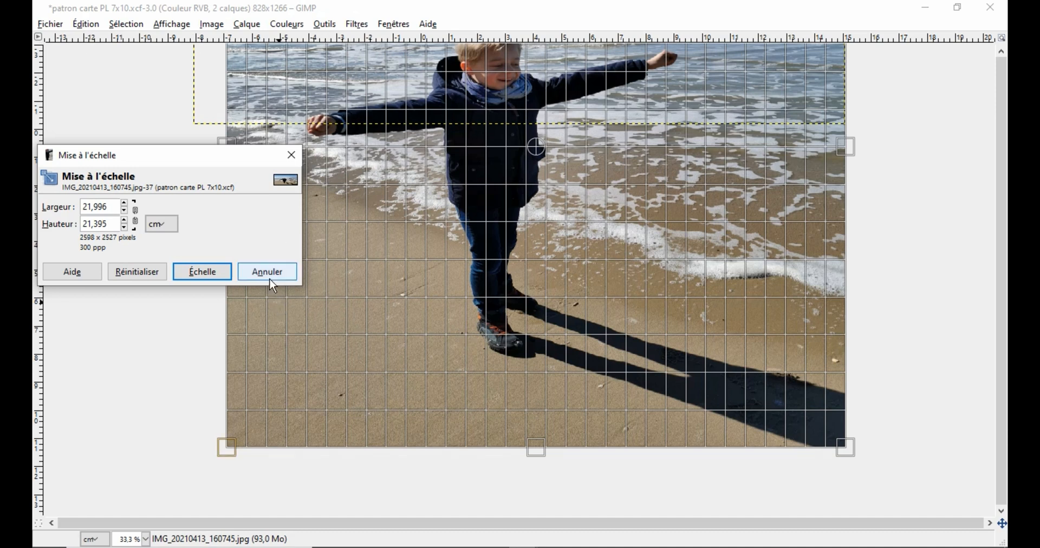
{"action": "left_click", "coordinate": [86, 24]}
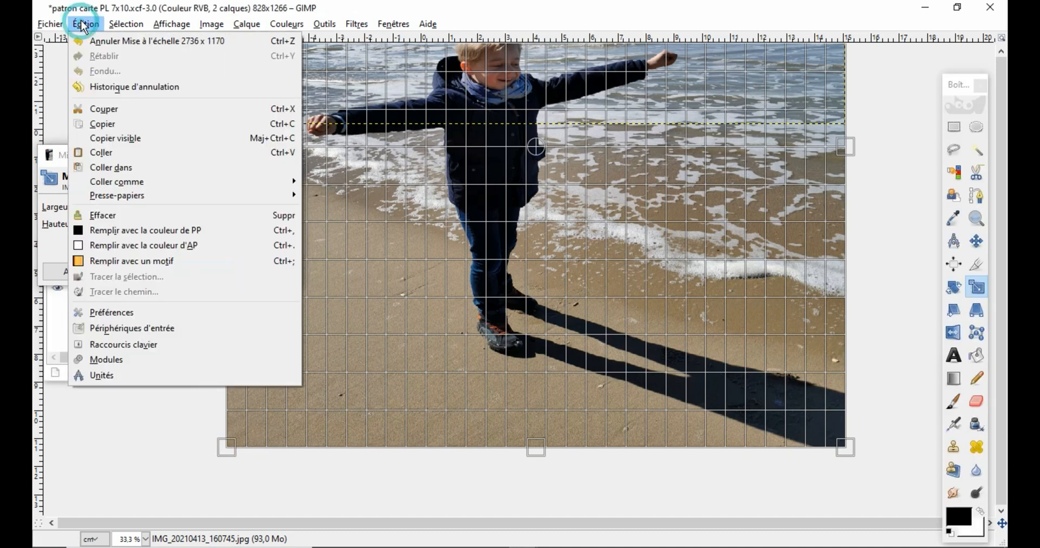
{"action": "left_click", "coordinate": [95, 41]}
{"action": "left_click", "coordinate": [85, 24]}
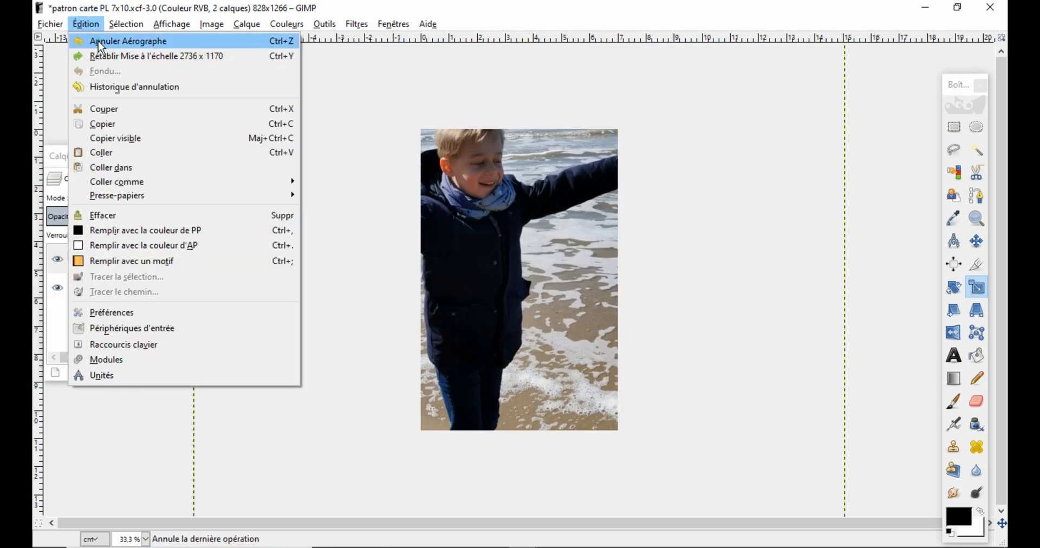
{"action": "left_click", "coordinate": [101, 48]}
{"action": "left_click", "coordinate": [91, 25]}
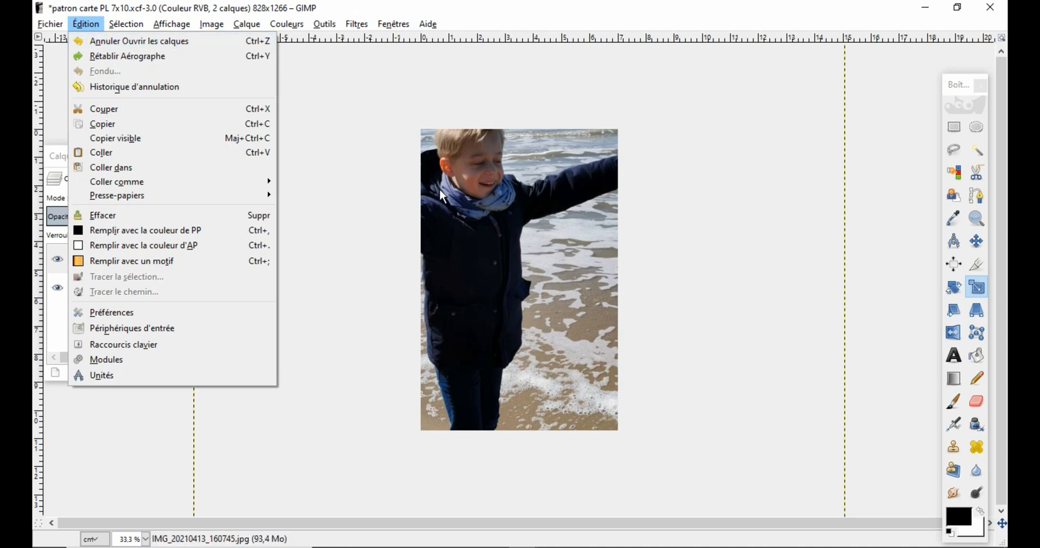
{"action": "left_click", "coordinate": [722, 278]}
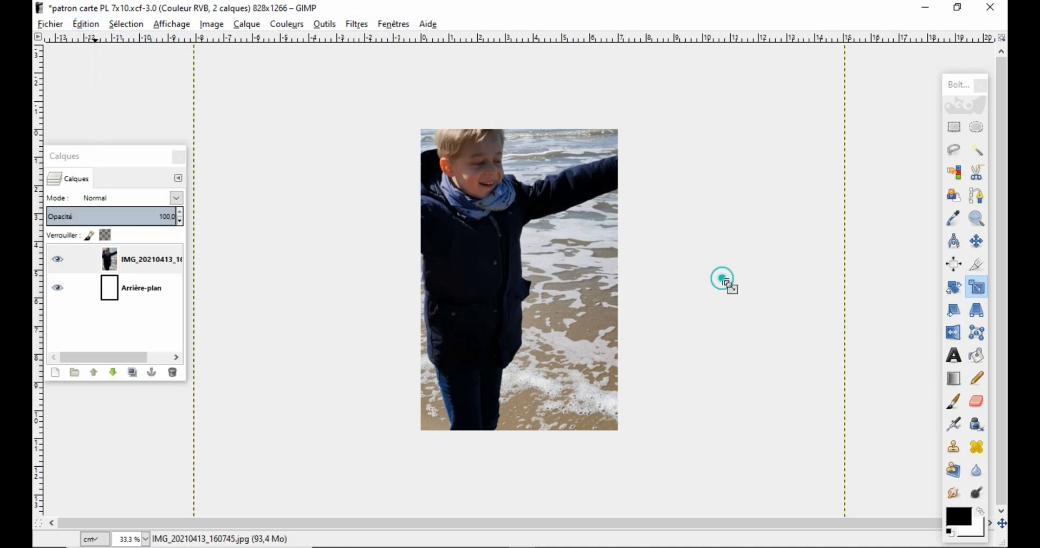
Step: Start scaling the IMG_20210413_160745.jpg layer with the Scale tool and set its width to 7.180 cm, independently of the height
{"action": "left_click", "coordinate": [134, 270]}
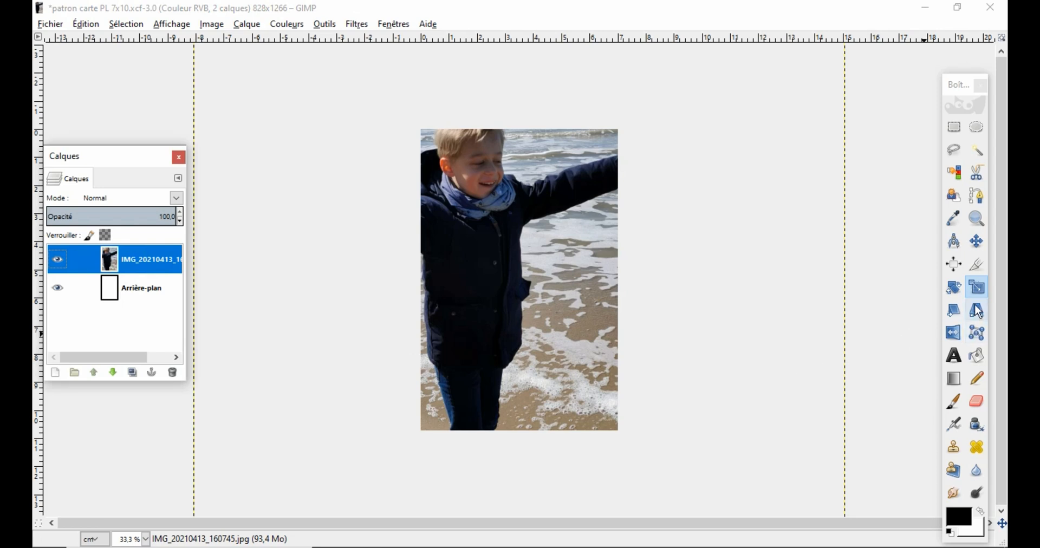
{"action": "left_click", "coordinate": [981, 289]}
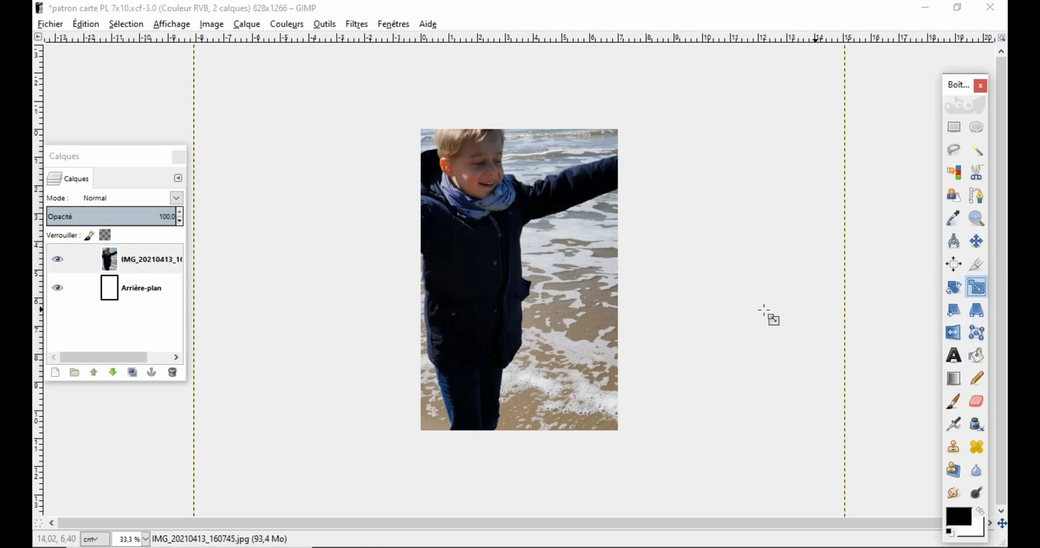
{"action": "key", "text": "Tab"}
{"action": "left_click", "coordinate": [691, 272]}
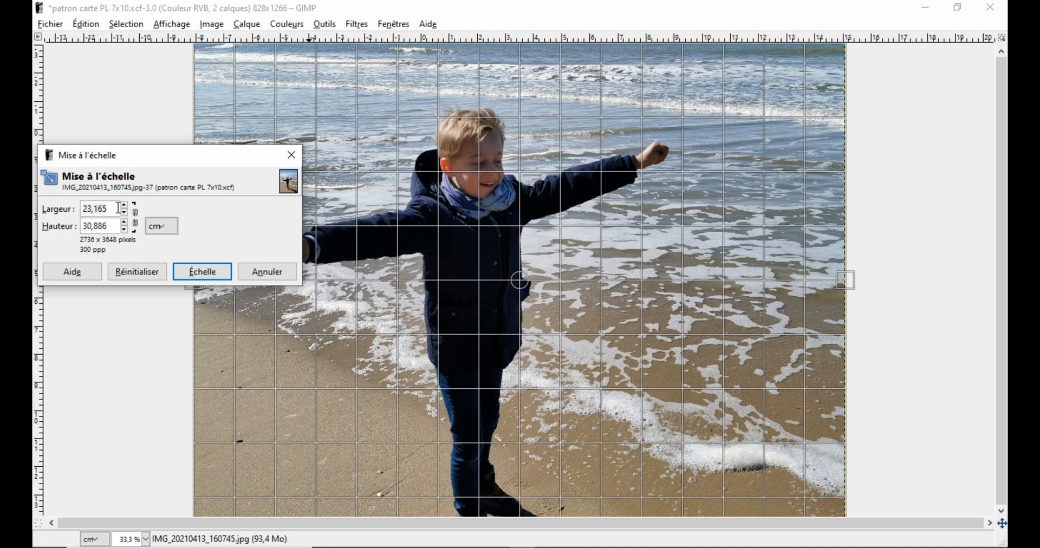
{"action": "scroll", "coordinate": [125, 217], "scroll_direction": "down", "scroll_amount": 11}
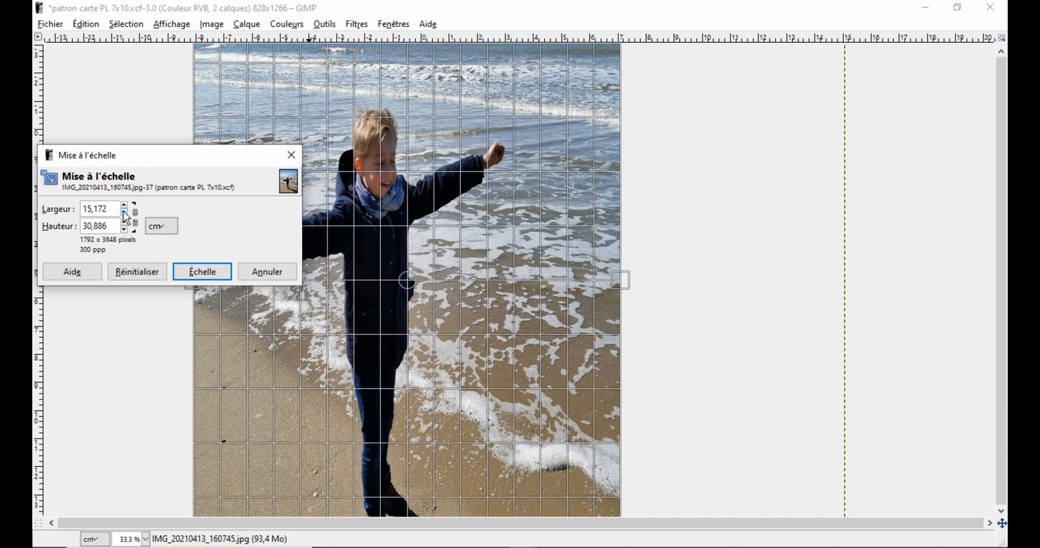
{"action": "scroll", "coordinate": [125, 217], "scroll_direction": "down", "scroll_amount": 5}
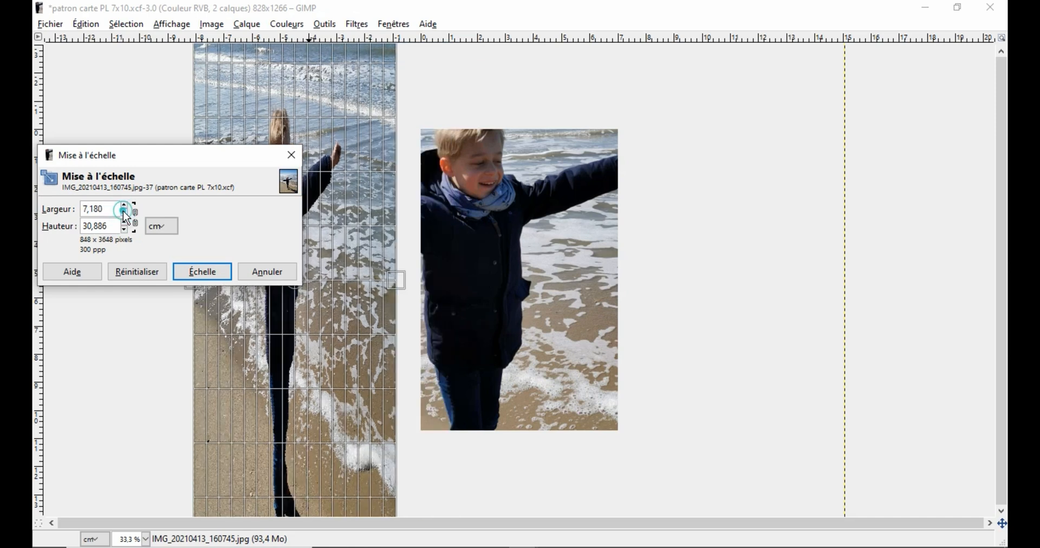
{"action": "scroll", "coordinate": [126, 217], "scroll_direction": "down", "scroll_amount": 1}
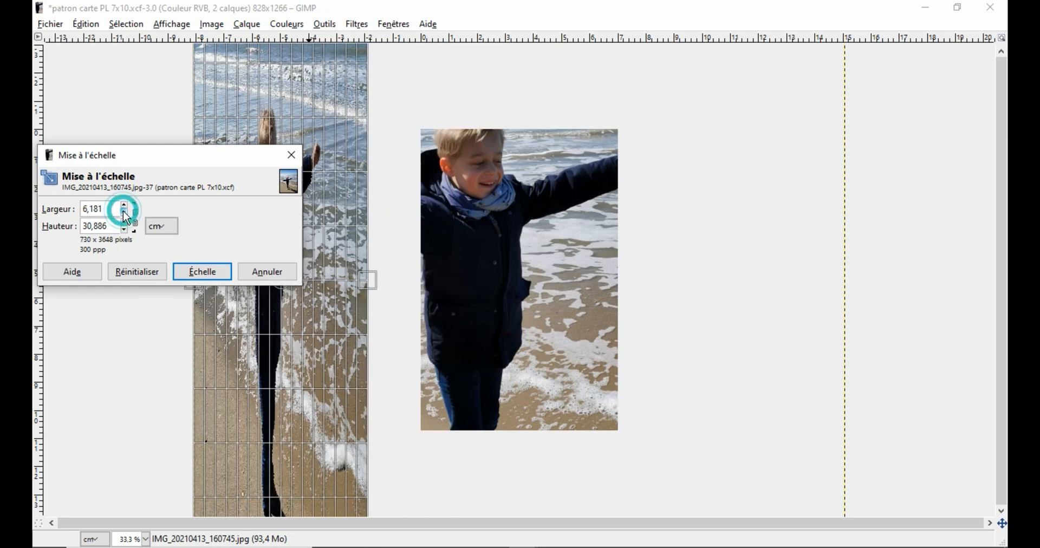
{"action": "scroll", "coordinate": [126, 217], "scroll_direction": "up", "scroll_amount": 1}
Step: Set the photo layer's height to 9.906 cm and apply the scaling
{"action": "scroll", "coordinate": [126, 237], "scroll_direction": "down", "scroll_amount": 12}
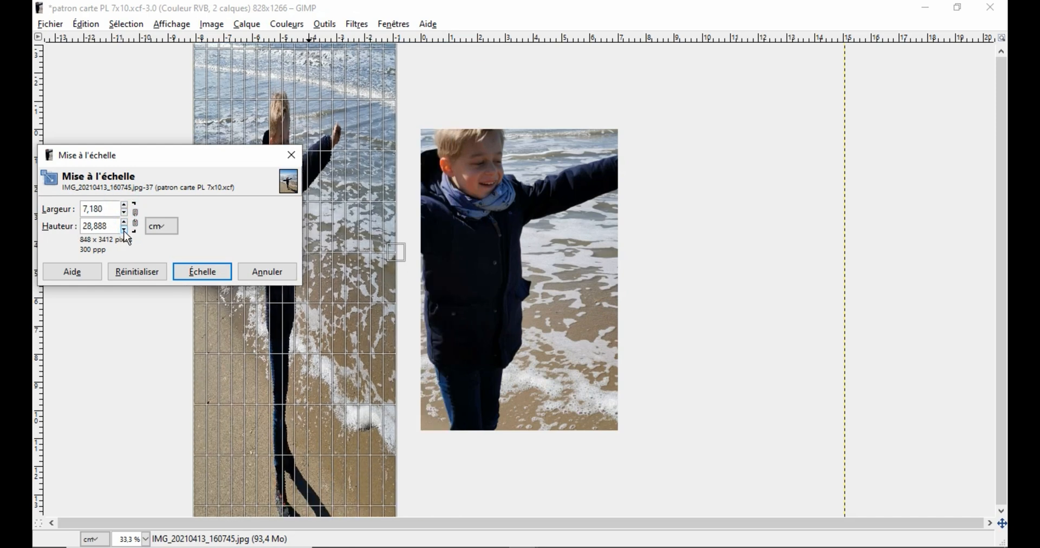
{"action": "scroll", "coordinate": [125, 236], "scroll_direction": "down", "scroll_amount": 8}
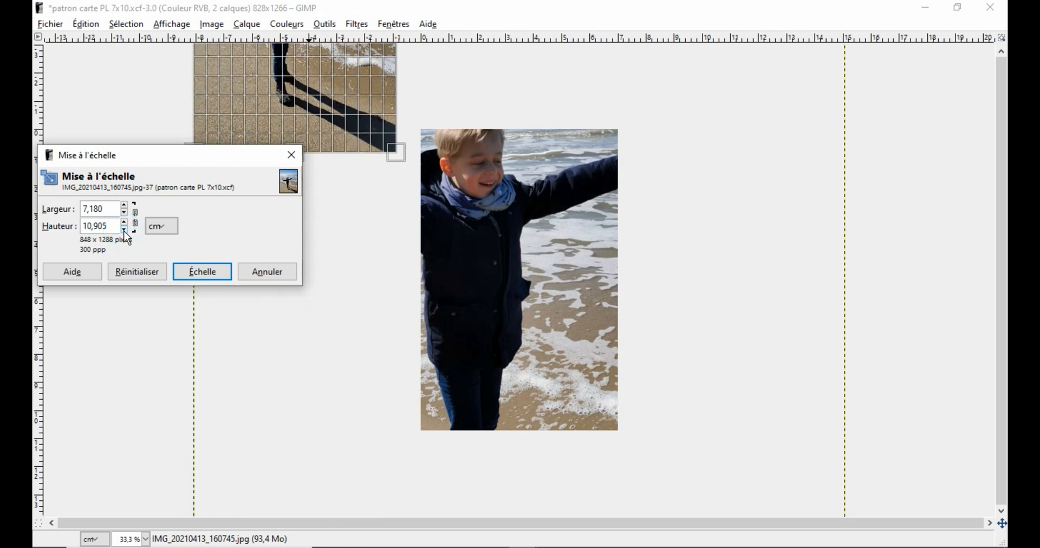
{"action": "scroll", "coordinate": [125, 236], "scroll_direction": "down", "scroll_amount": 1}
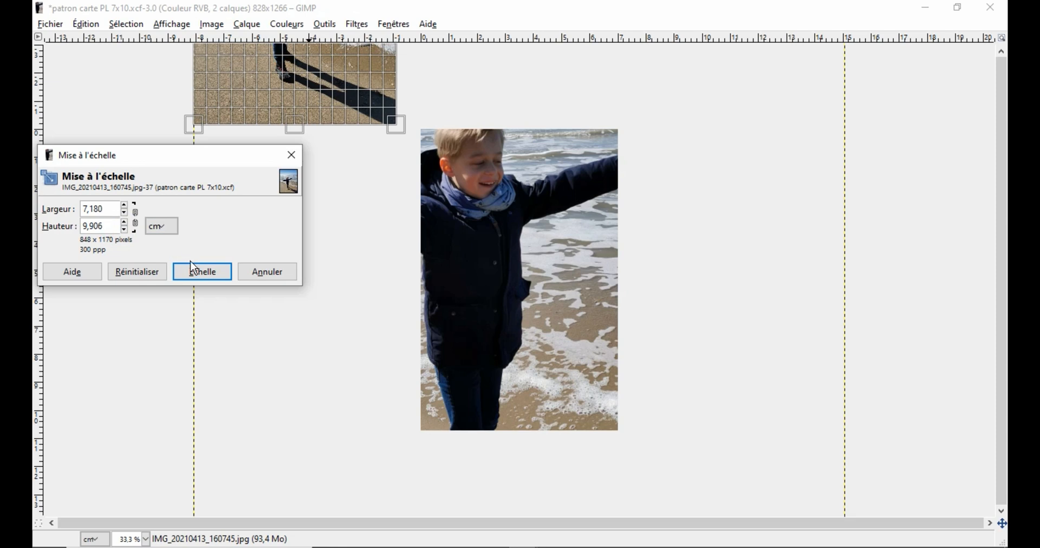
{"action": "left_click", "coordinate": [198, 277]}
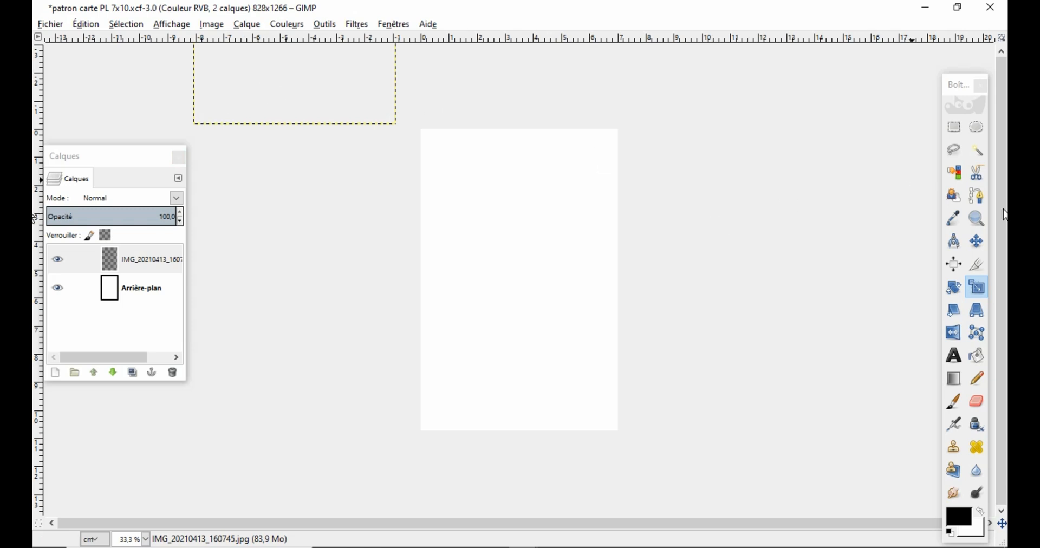
Step: Move the scaled photo layer onto the white card, aligned with the card's top and right edges
{"action": "left_click", "coordinate": [980, 248]}
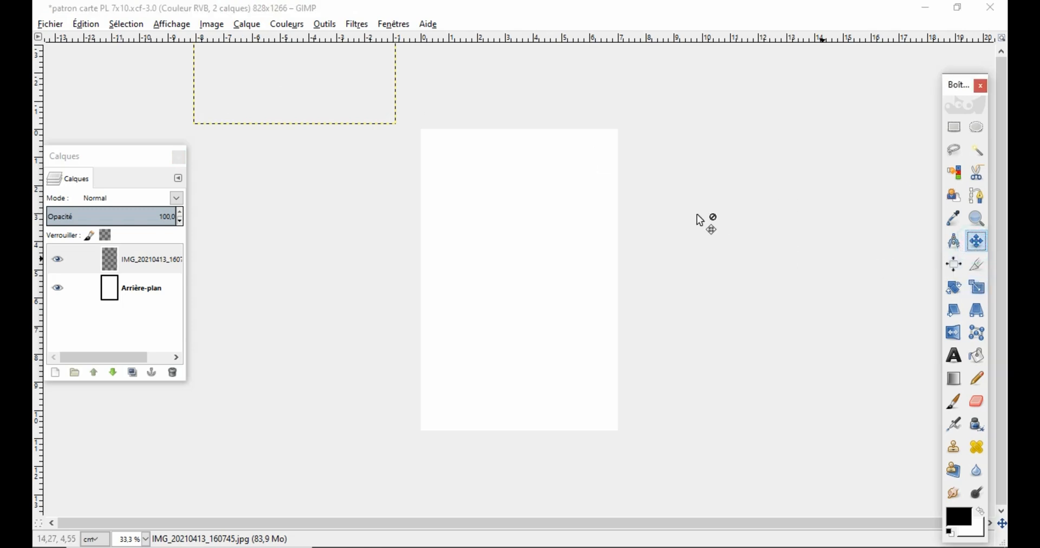
{"action": "left_click_drag", "start_coordinate": [327, 98], "coordinate": [549, 385]}
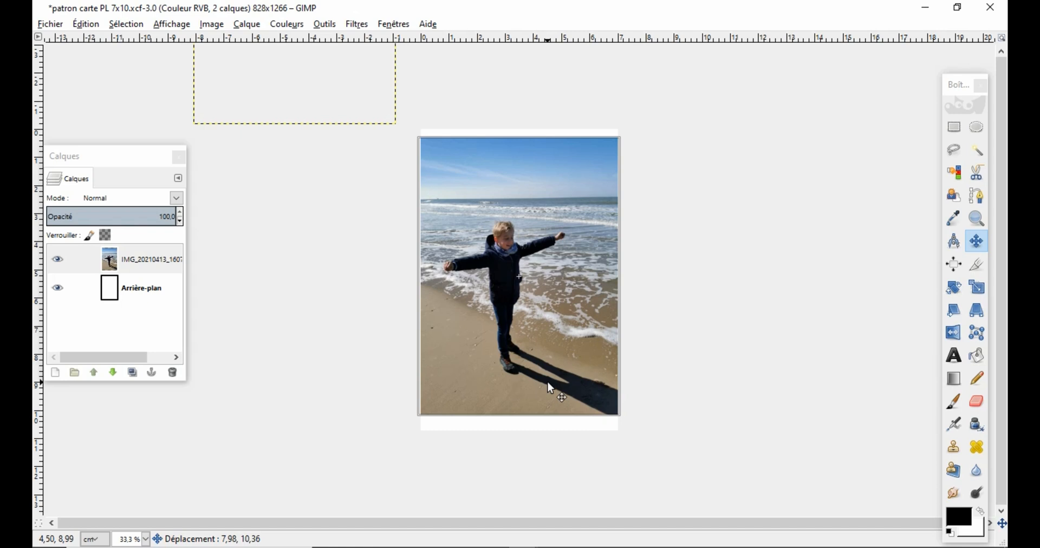
{"action": "left_click_drag", "start_coordinate": [547, 382], "coordinate": [546, 376]}
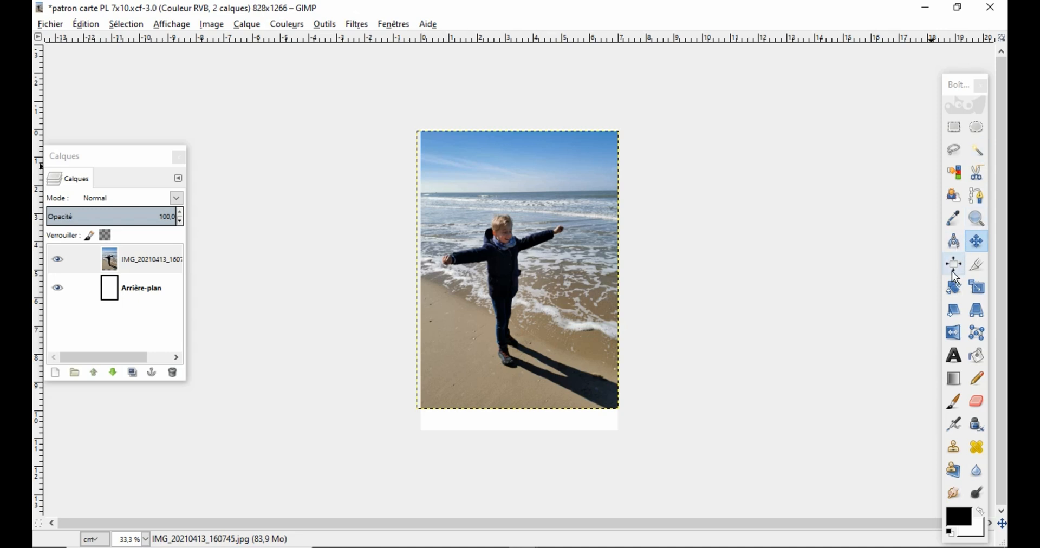
Step: Copy the scaled beach photo layer to the clipboard
{"action": "left_click", "coordinate": [51, 25]}
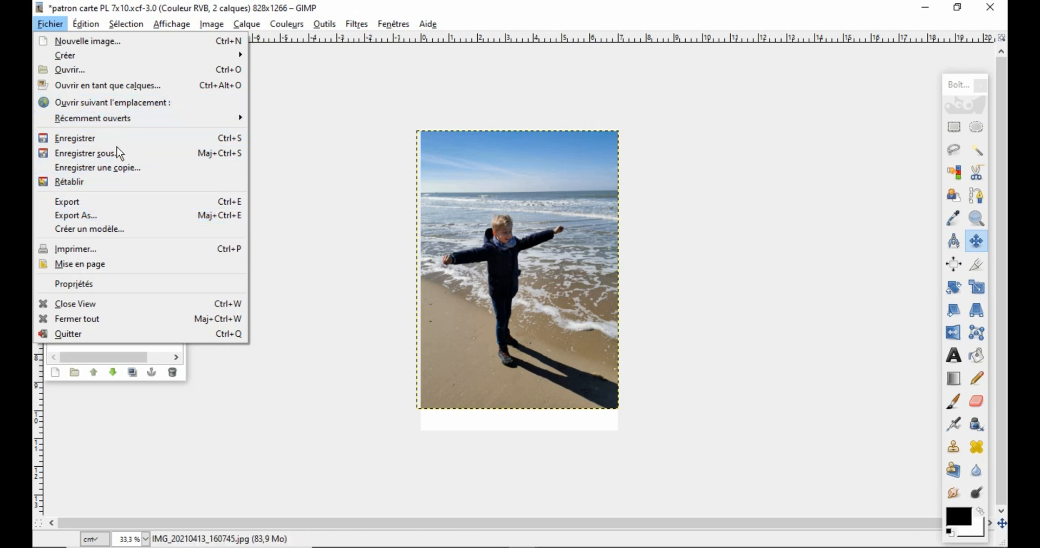
{"action": "mouse_move", "coordinate": [84, 25]}
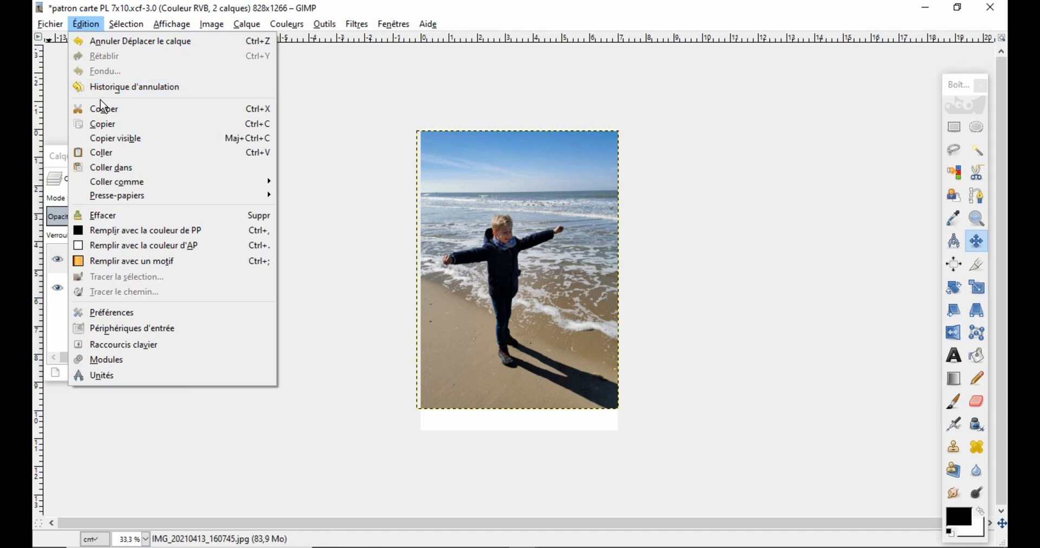
{"action": "left_click", "coordinate": [107, 129]}
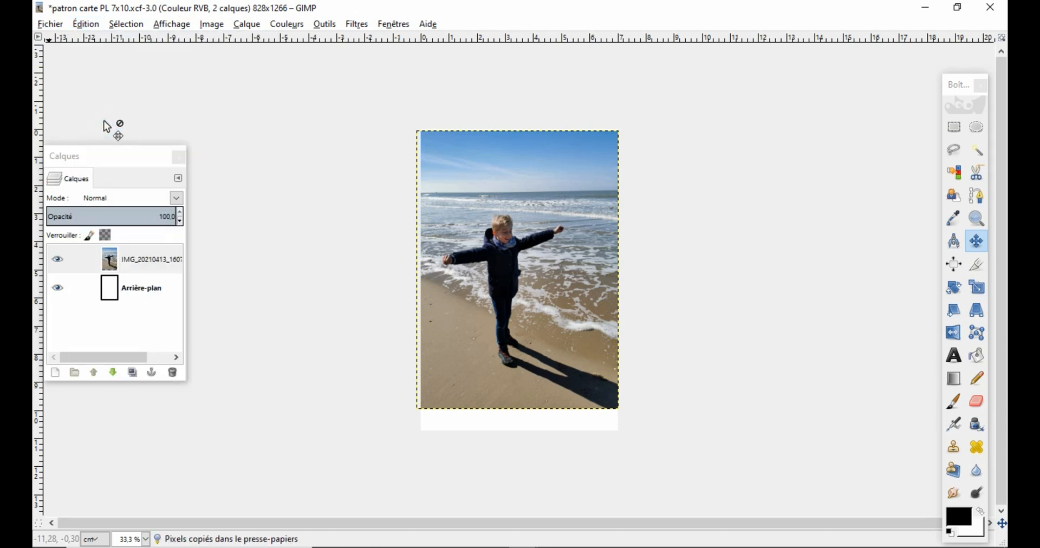
Step: Paste the copied photo into the patronA4.xcf image and move it to the page's upper-left corner
{"action": "mouse_move", "coordinate": [445, 544]}
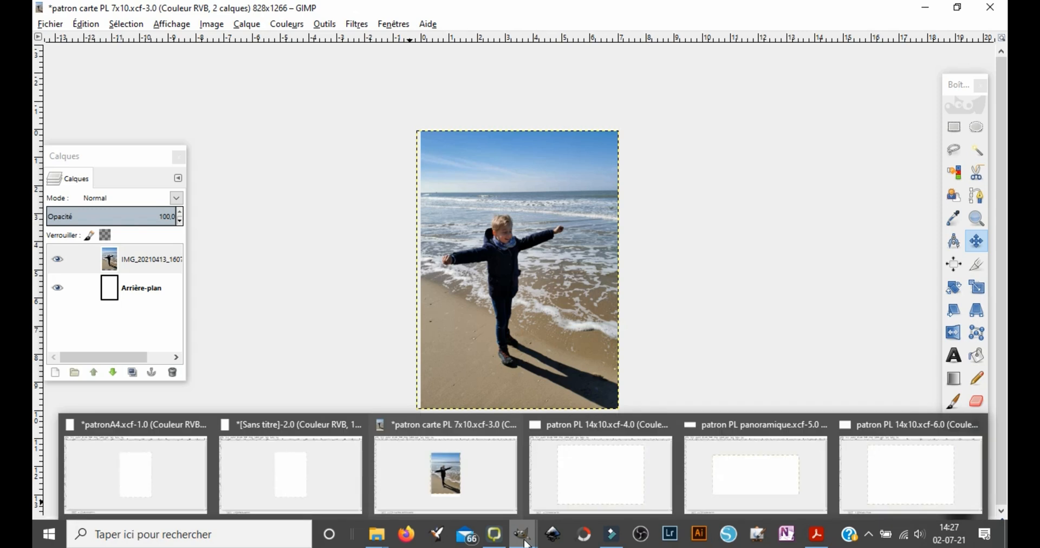
{"action": "left_click", "coordinate": [151, 466]}
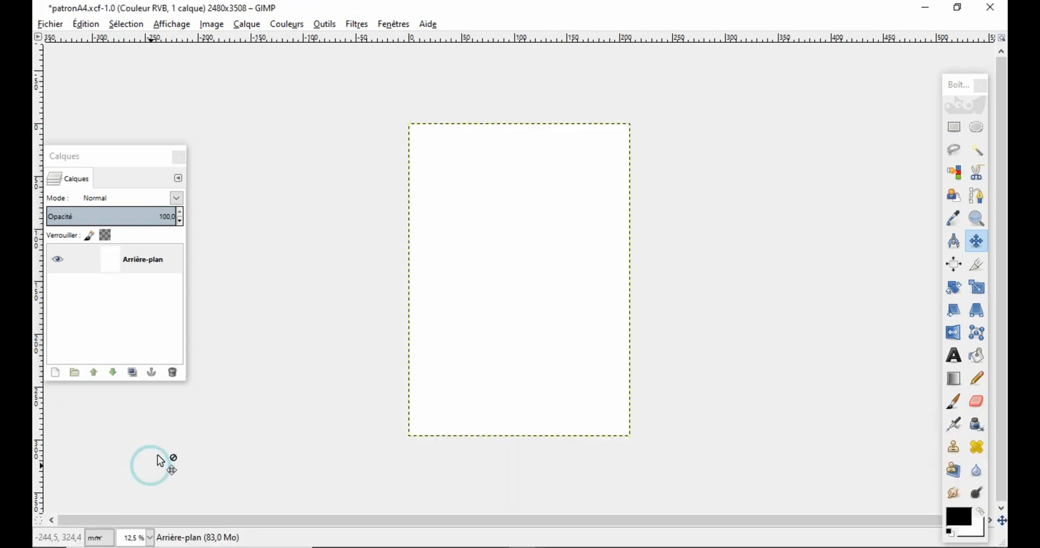
{"action": "right_click", "coordinate": [464, 280]}
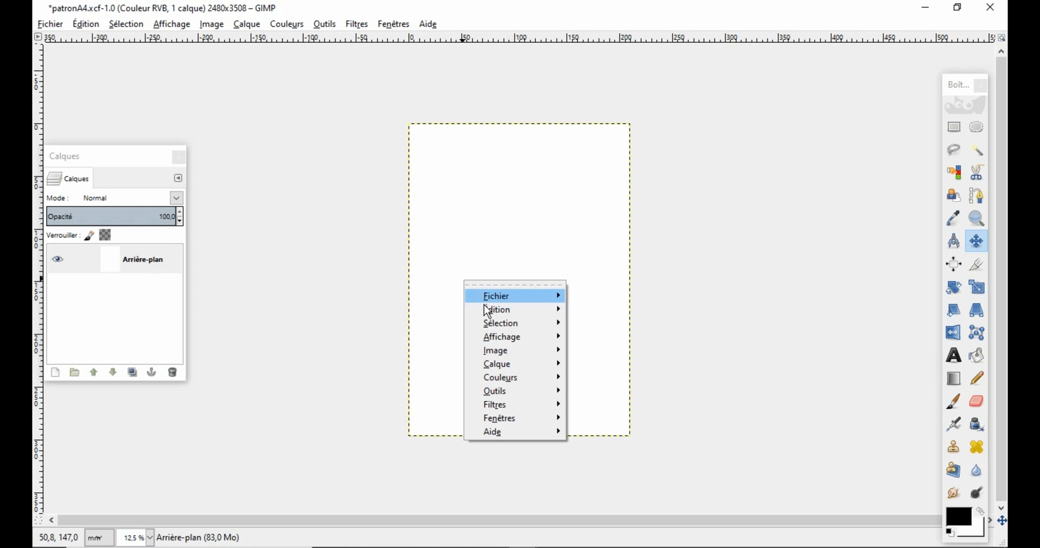
{"action": "mouse_move", "coordinate": [504, 312]}
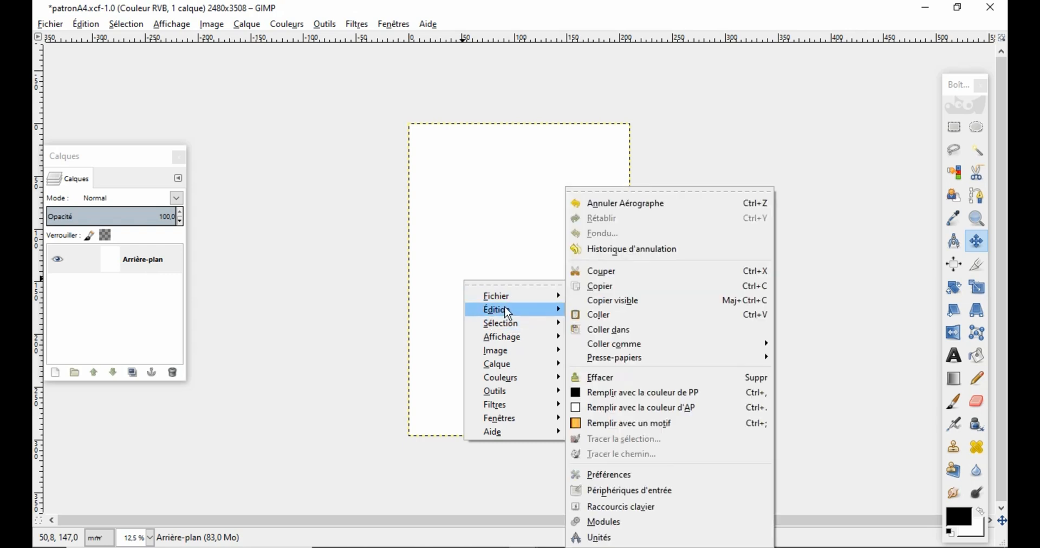
{"action": "left_click", "coordinate": [605, 322]}
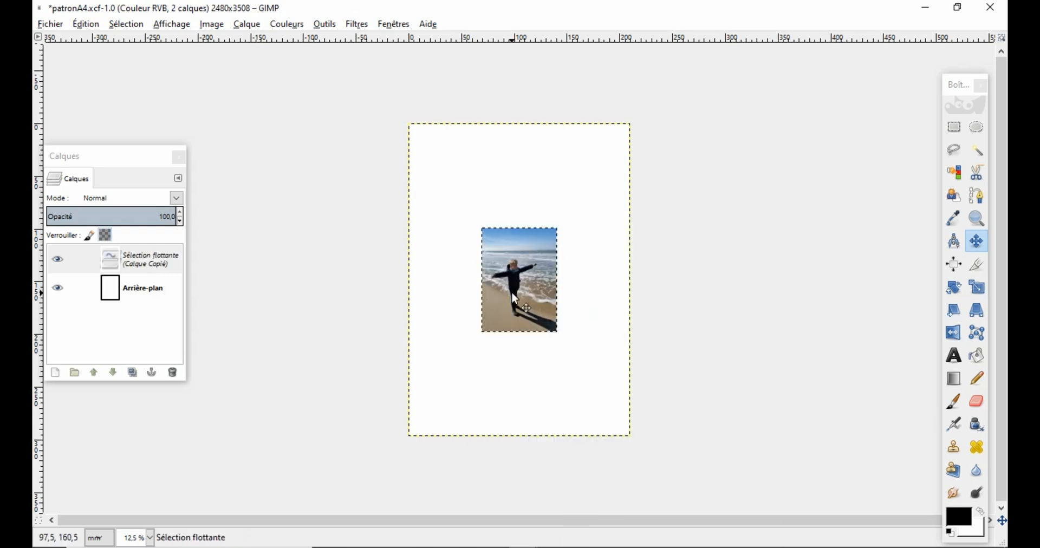
{"action": "left_click_drag", "start_coordinate": [509, 291], "coordinate": [442, 194]}
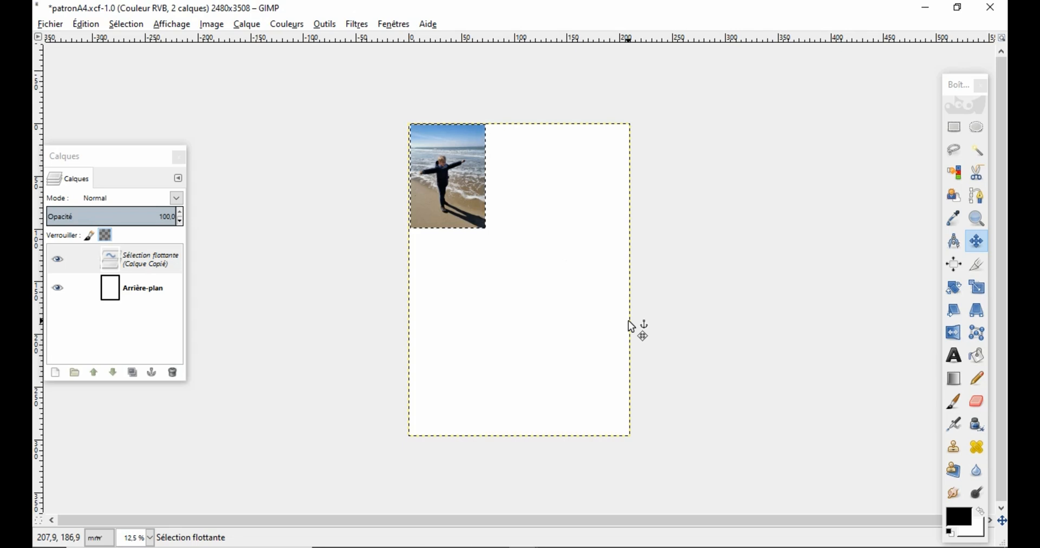
Step: Switch to patron PL 14x10.xcf and start opening an image as layers from the 2021/avril 2021 folder on SONY_64X (F:)
{"action": "mouse_move", "coordinate": [544, 546]}
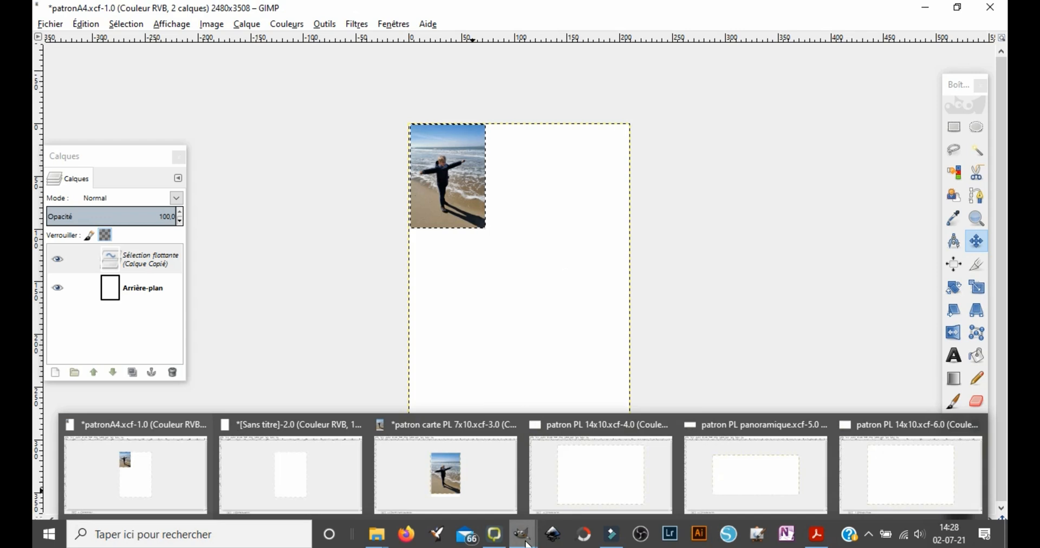
{"action": "left_click", "coordinate": [576, 483]}
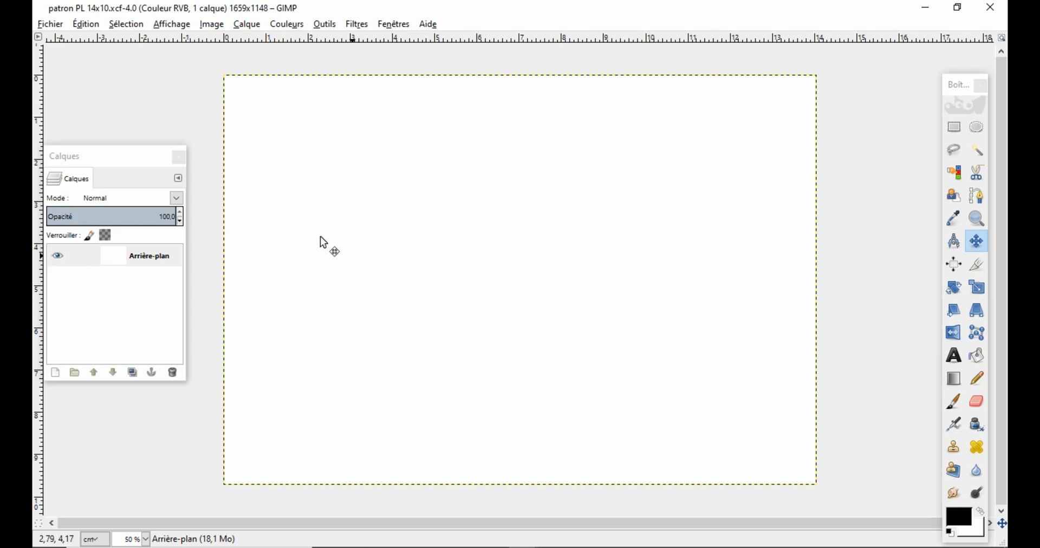
{"action": "left_click", "coordinate": [56, 25]}
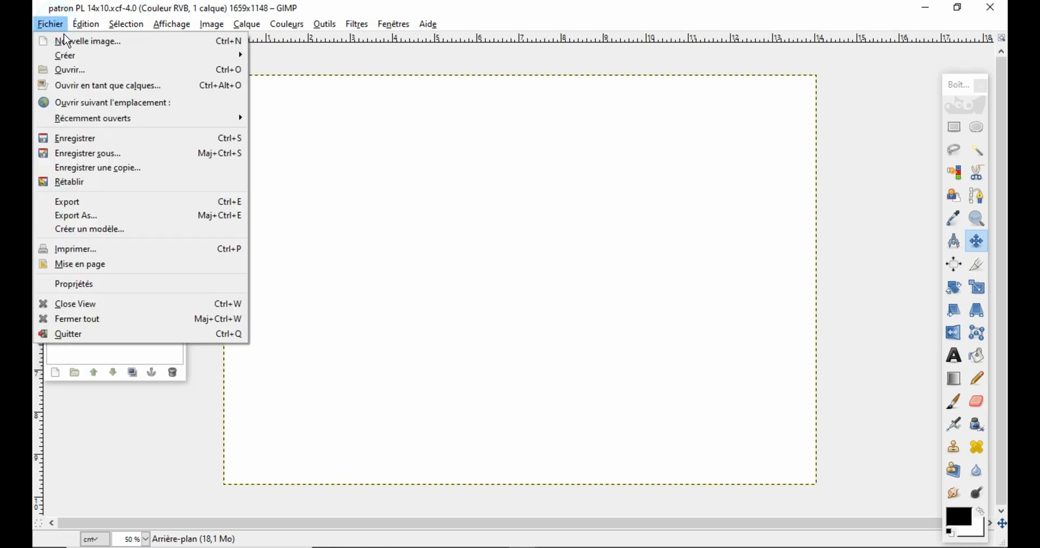
{"action": "left_click", "coordinate": [78, 88]}
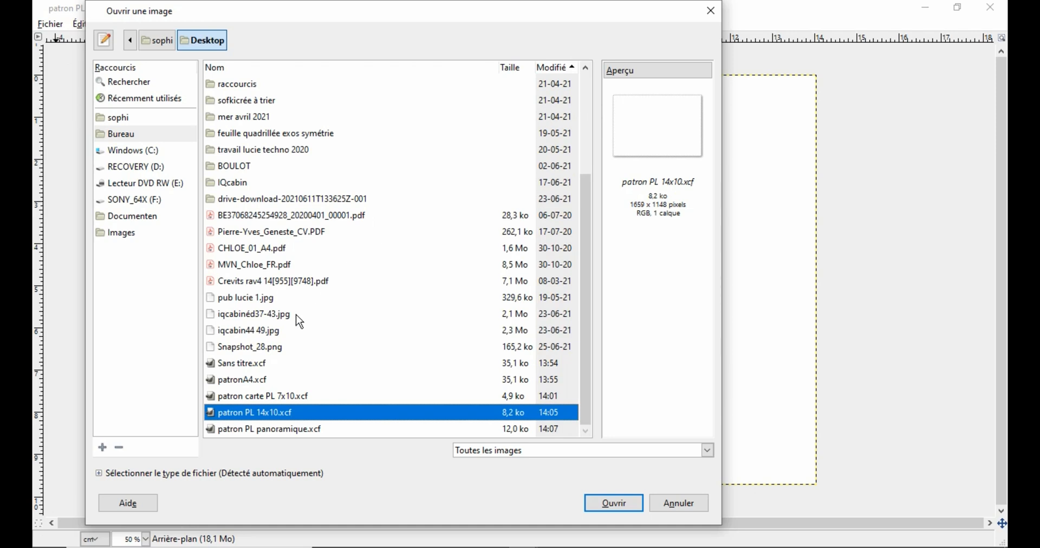
{"action": "left_click", "coordinate": [135, 200]}
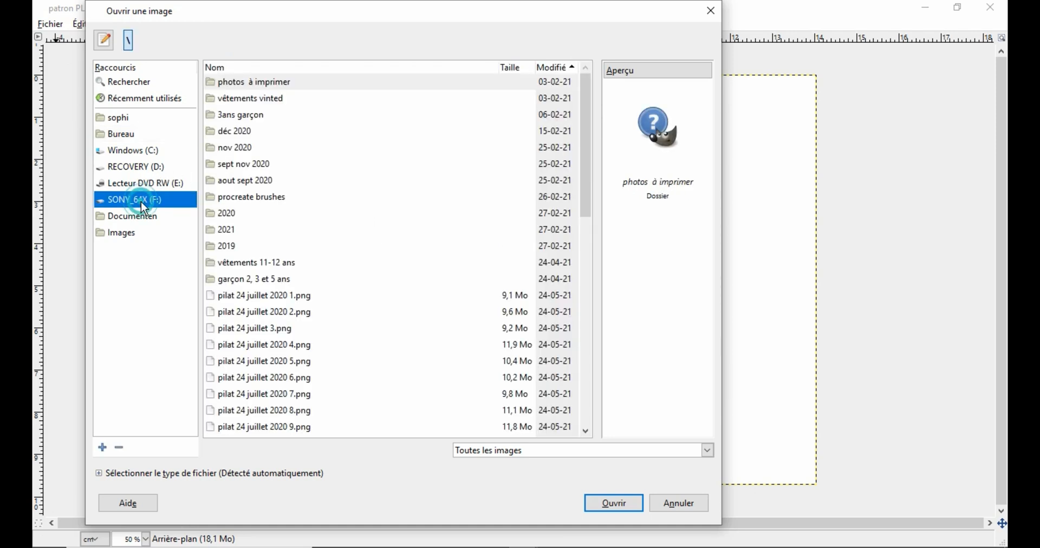
{"action": "double_click", "coordinate": [240, 229]}
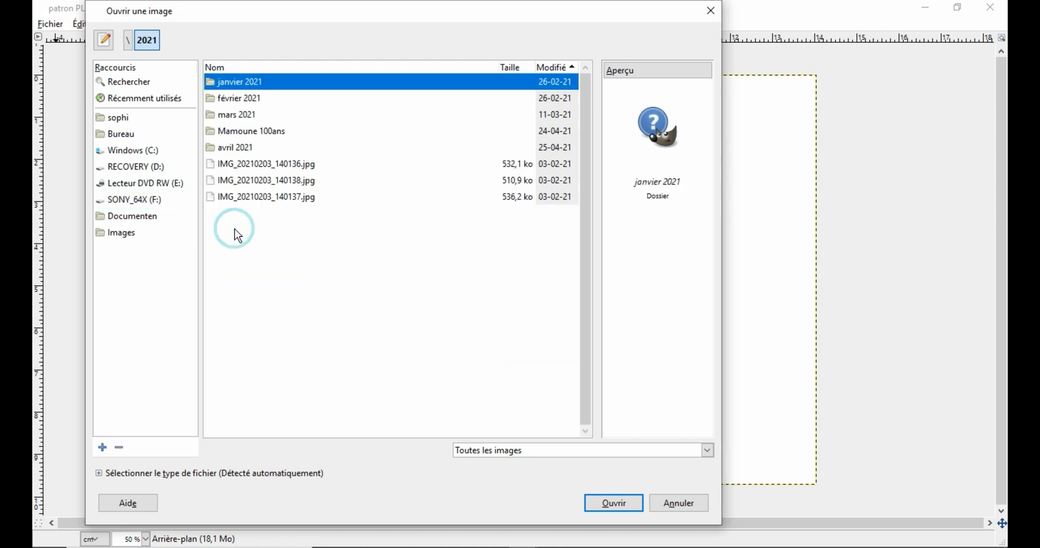
{"action": "double_click", "coordinate": [244, 149]}
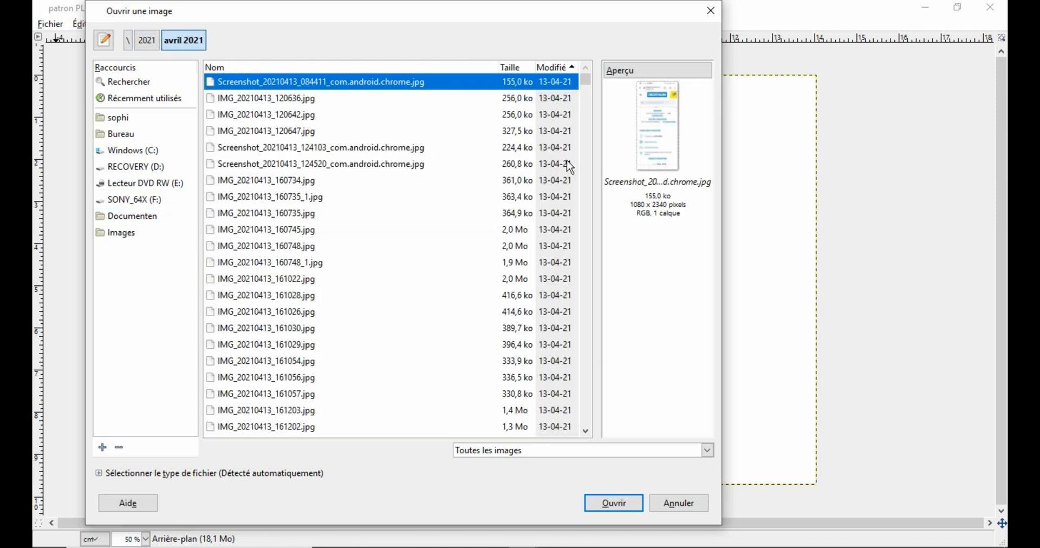
Step: Preview the landscape beach photos and open IMG_20210413_161216.jpg as a new layer in the 14x10 template
{"action": "left_click", "coordinate": [266, 392]}
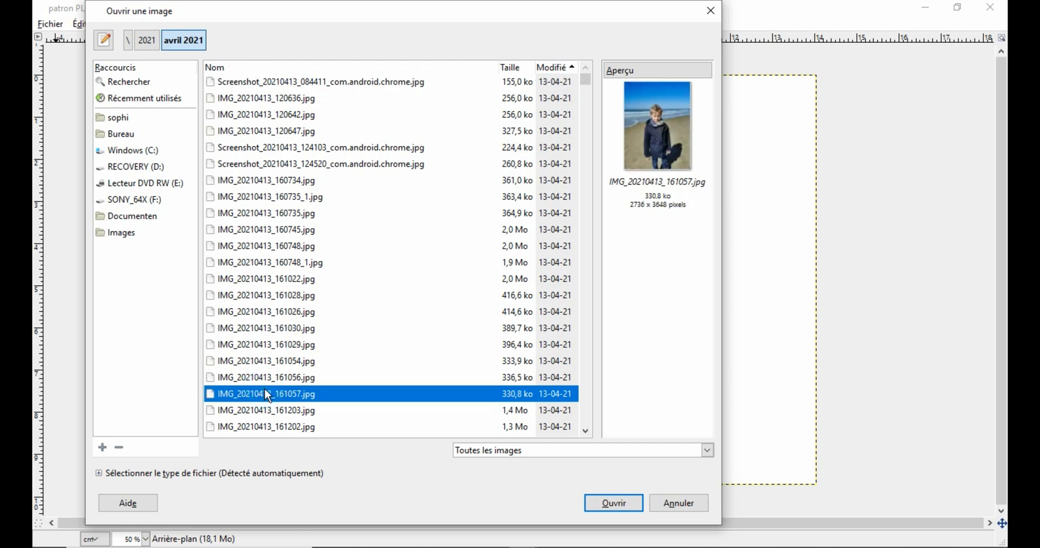
{"action": "key", "text": "Down"}
{"action": "key", "text": "Down"}
{"action": "key", "text": "Down"}
{"action": "key", "text": "Down"}
{"action": "key", "text": "Down"}
{"action": "key", "text": "Up"}
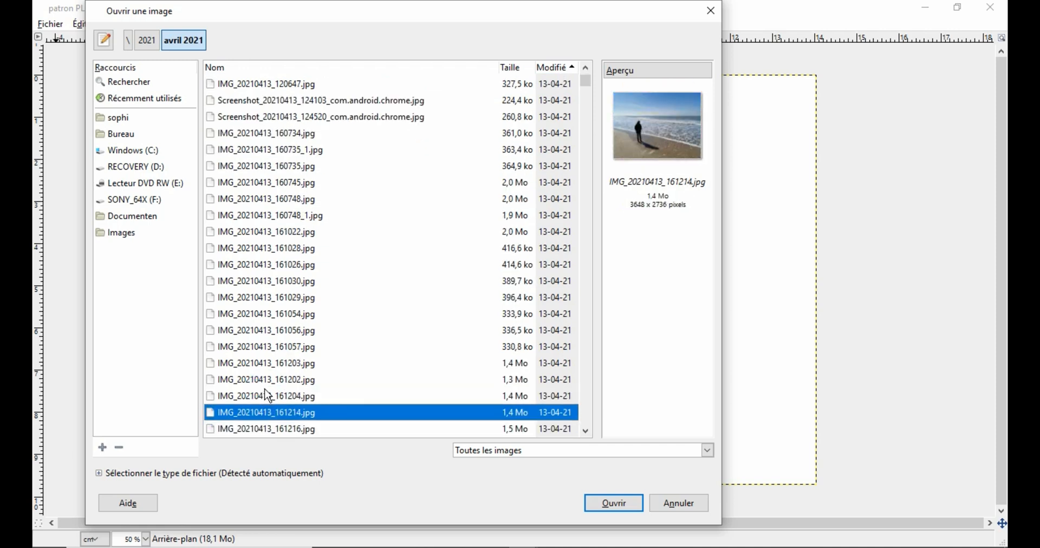
{"action": "key", "text": "Down"}
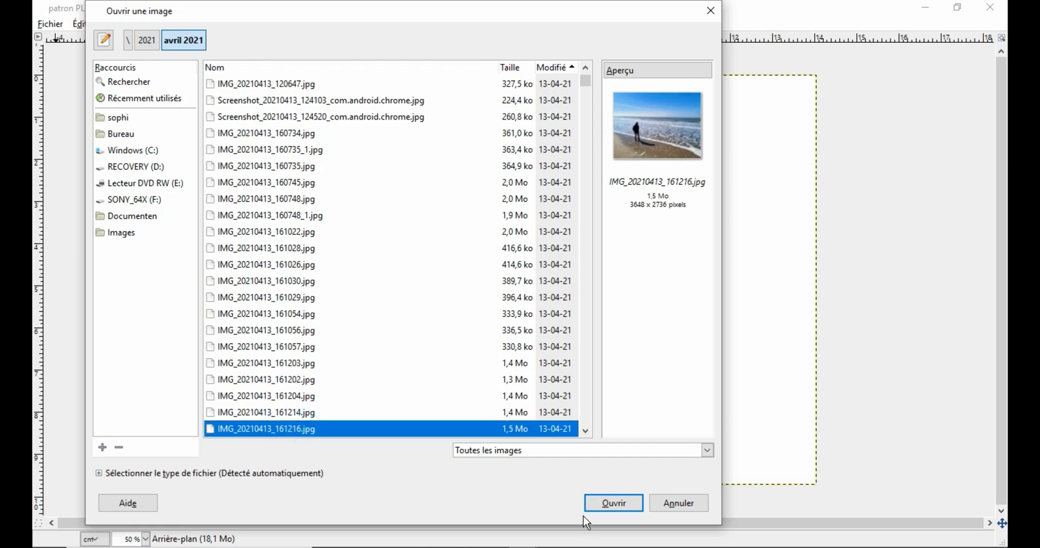
{"action": "left_click", "coordinate": [608, 504]}
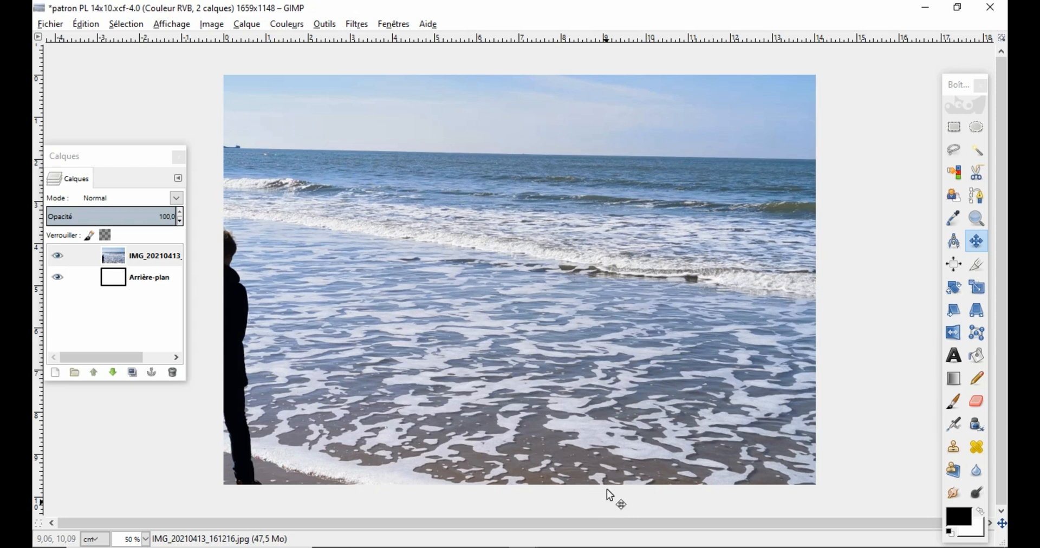
Step: Scale the IMG_20210413_161216.jpg layer to 13,902 cm wide and a height that nearly fills the 14x10 template
{"action": "left_click", "coordinate": [978, 288]}
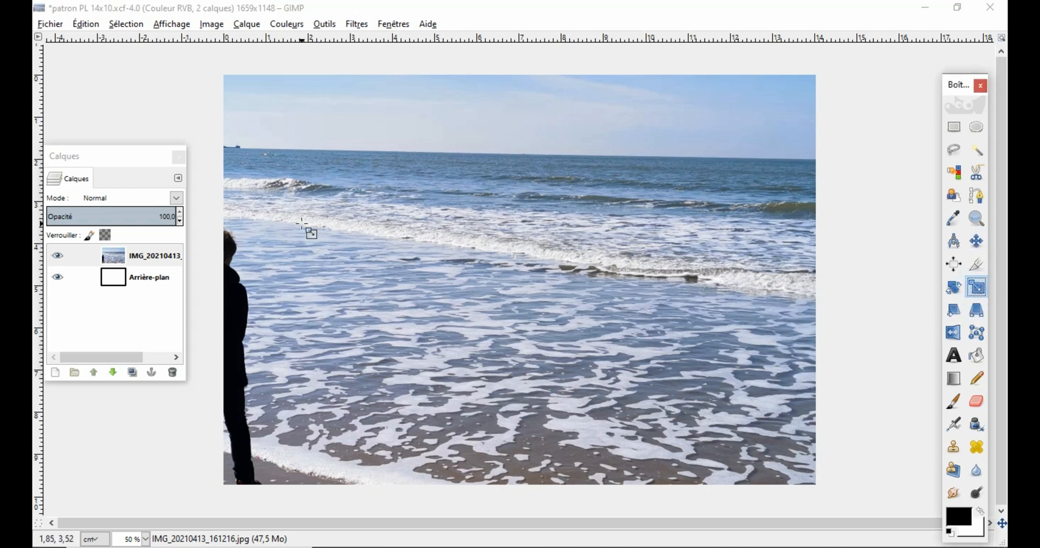
{"action": "left_click", "coordinate": [524, 259]}
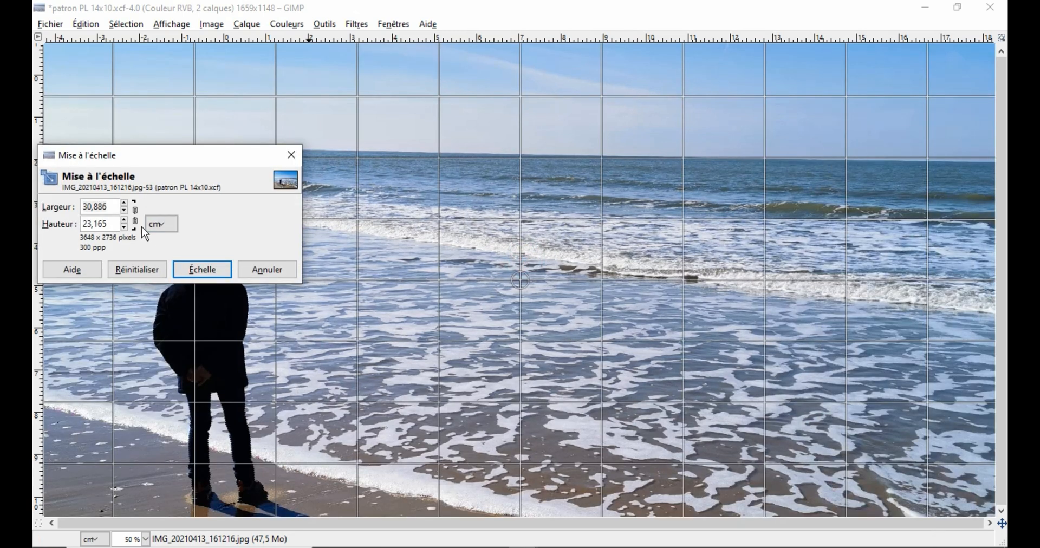
{"action": "left_click_drag", "start_coordinate": [126, 212], "coordinate": [125, 228]}
{"action": "left_click", "coordinate": [125, 214]}
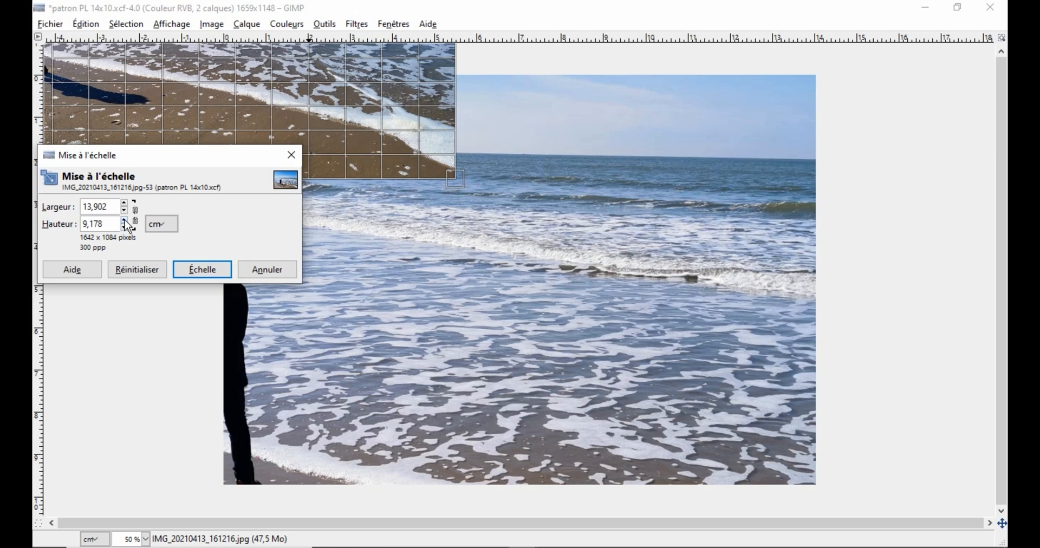
{"action": "left_click", "coordinate": [125, 221]}
{"action": "left_click", "coordinate": [124, 227]}
{"action": "left_click", "coordinate": [109, 225]}
{"action": "left_click", "coordinate": [103, 222]}
{"action": "type", "text": "9"}
{"action": "key", "text": "Tab"}
{"action": "left_click", "coordinate": [205, 269]}
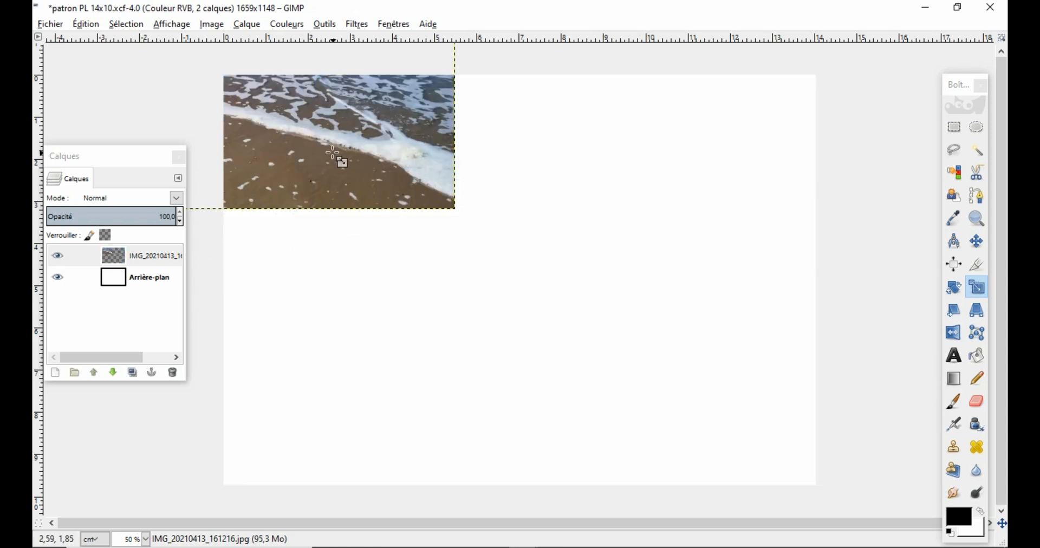
Step: Move the scaled photo layer over the 14x10 template and copy it to the clipboard
{"action": "left_click", "coordinate": [977, 242]}
{"action": "left_click_drag", "start_coordinate": [341, 154], "coordinate": [697, 430]}
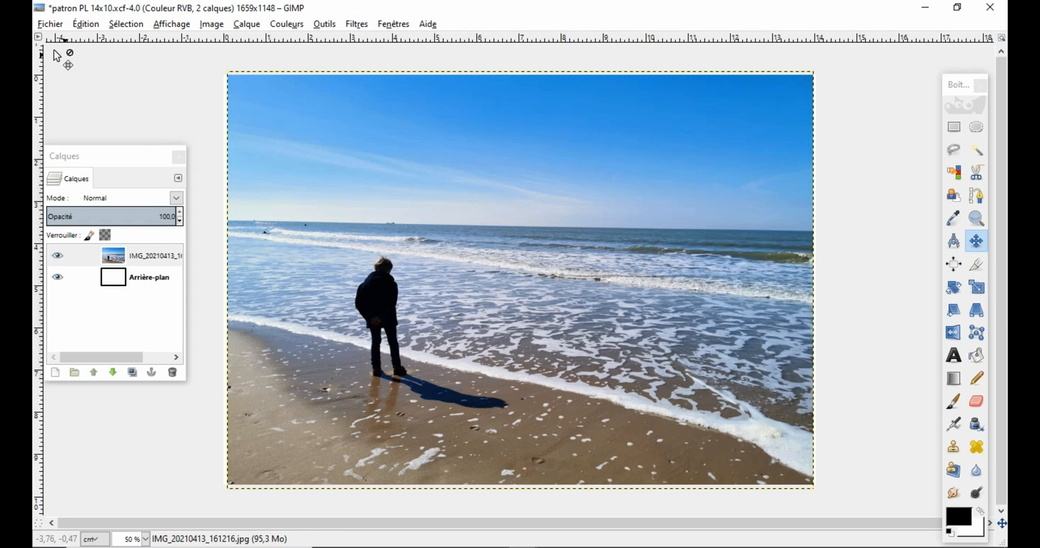
{"action": "right_click", "coordinate": [412, 269]}
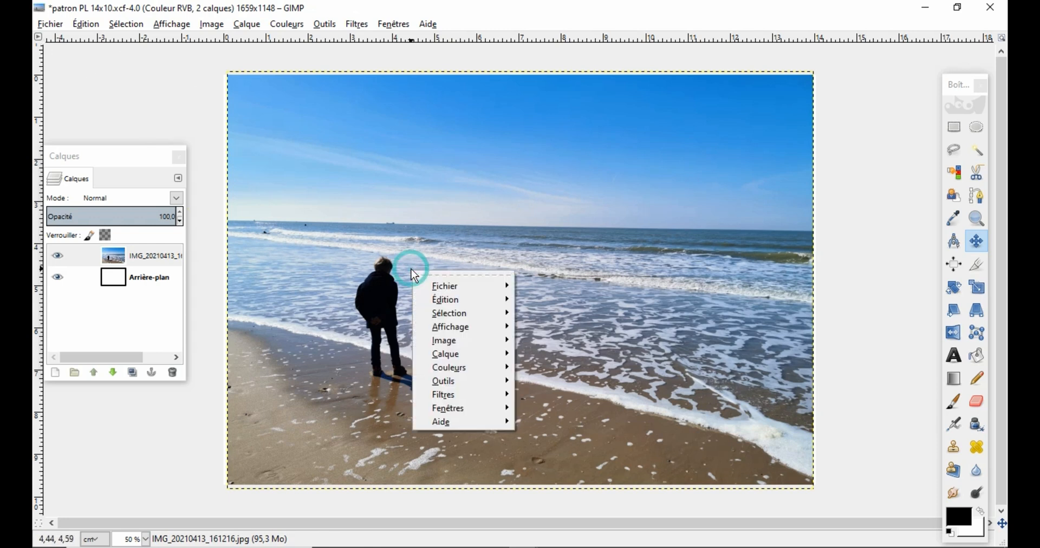
{"action": "mouse_move", "coordinate": [442, 300]}
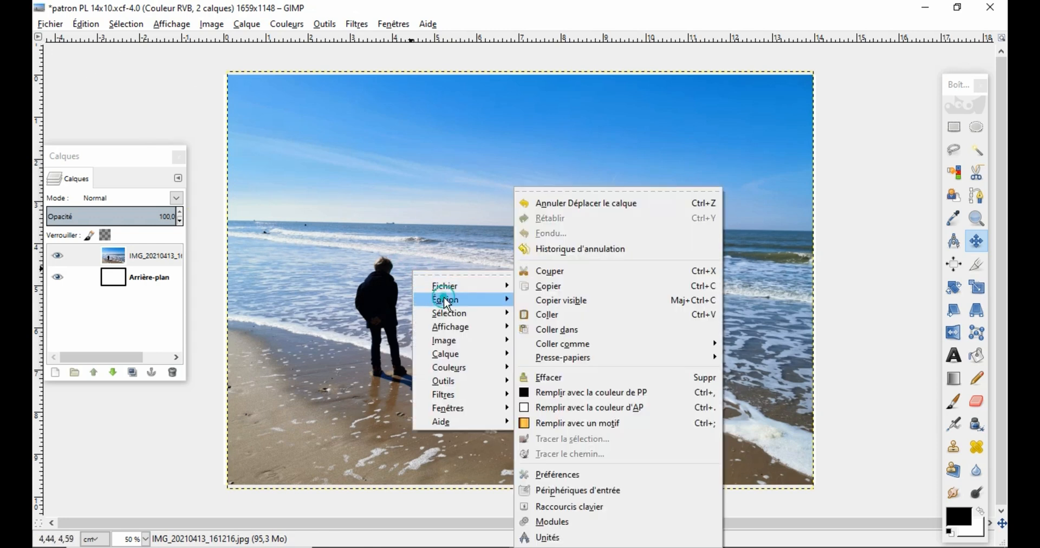
{"action": "left_click", "coordinate": [567, 285]}
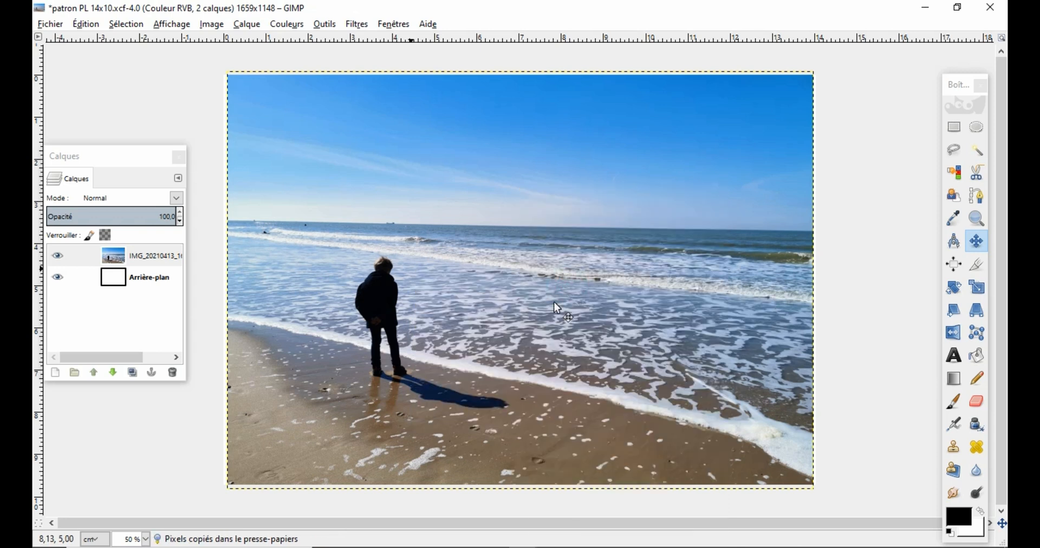
Step: Paste the copied landscape photo into the patronA4.xcf image and move it directly beside the portrait photo along the page's upper edge
{"action": "mouse_move", "coordinate": [330, 542]}
{"action": "mouse_move", "coordinate": [522, 534]}
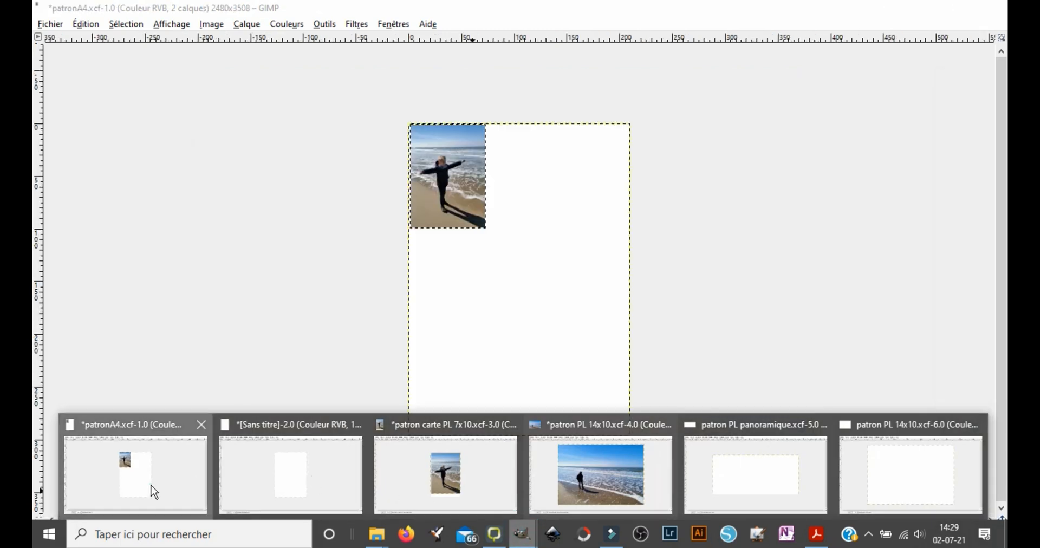
{"action": "left_click", "coordinate": [155, 492]}
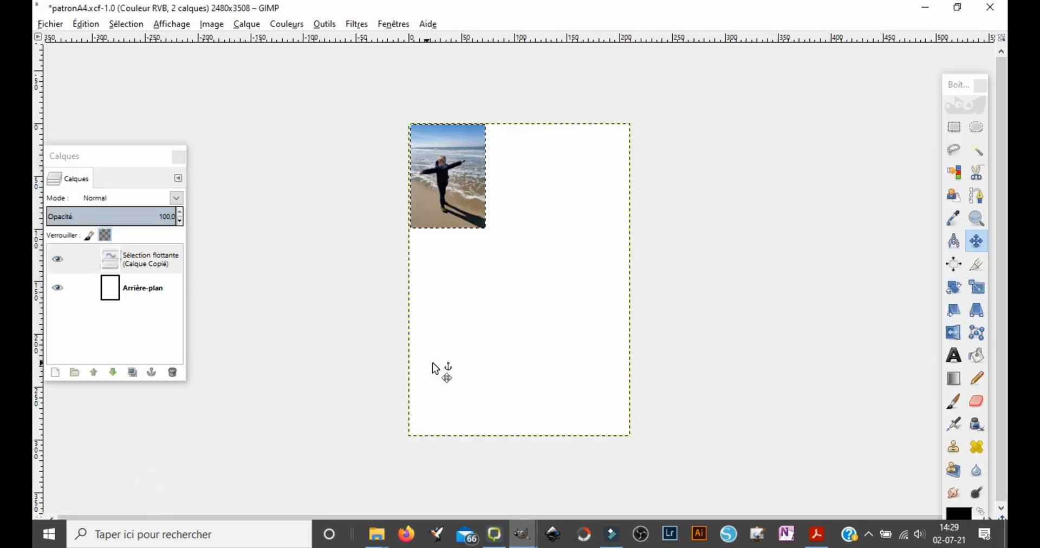
{"action": "right_click", "coordinate": [535, 327]}
{"action": "mouse_move", "coordinate": [575, 362]}
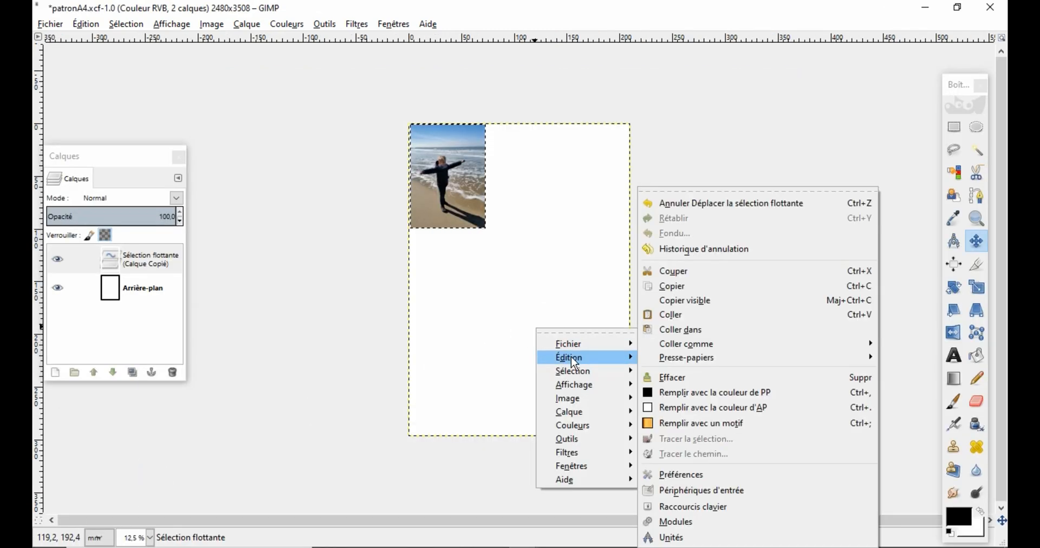
{"action": "left_click", "coordinate": [655, 312]}
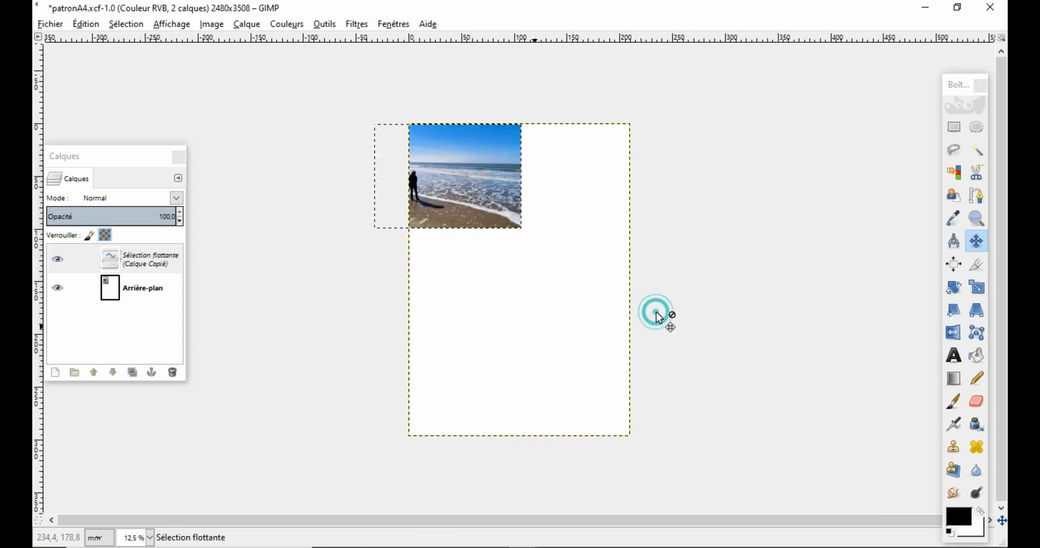
{"action": "left_click_drag", "start_coordinate": [446, 169], "coordinate": [553, 173]}
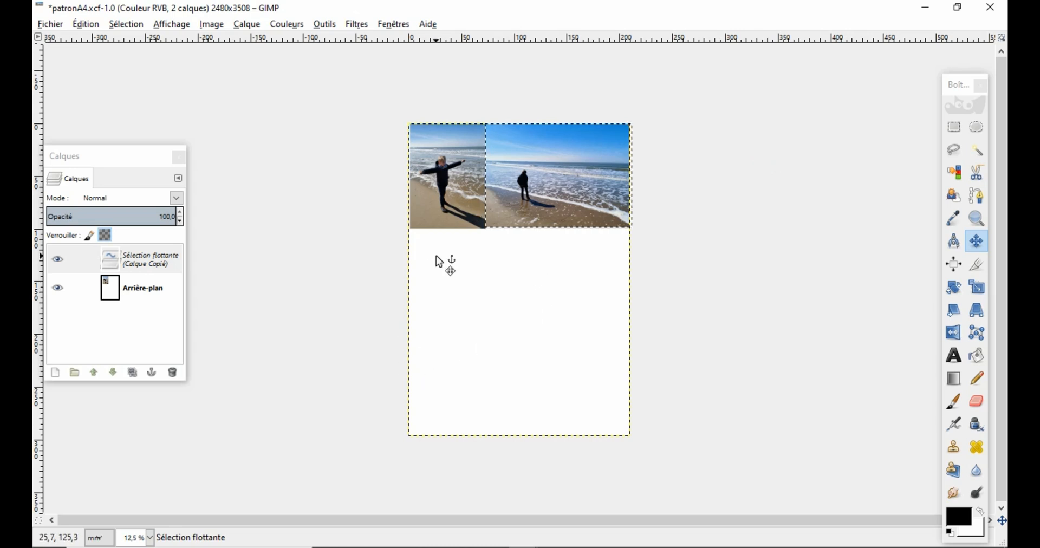
{"action": "left_click", "coordinate": [304, 267]}
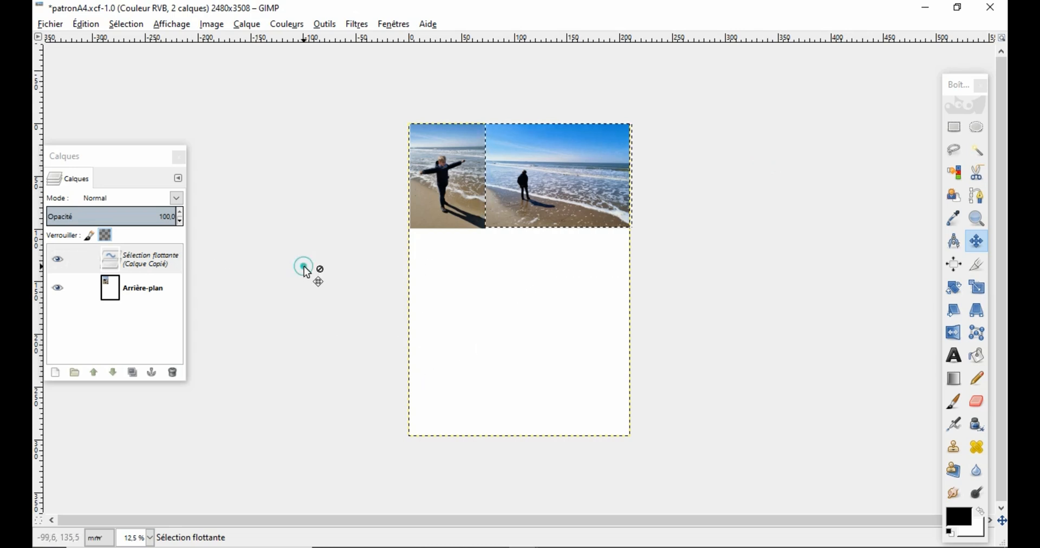
{"action": "key", "text": "plus"}
{"action": "key", "text": "plus"}
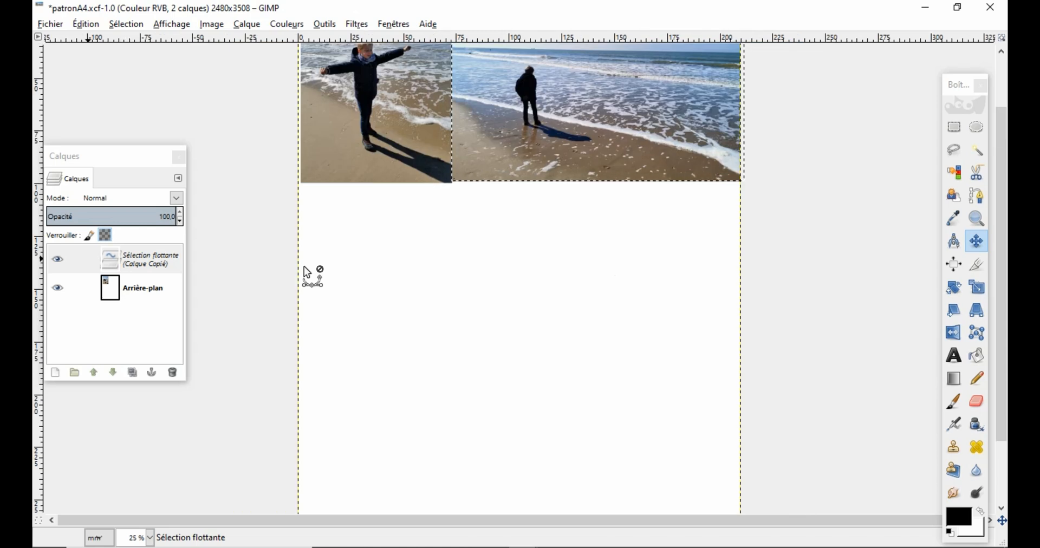
{"action": "key", "text": "plus"}
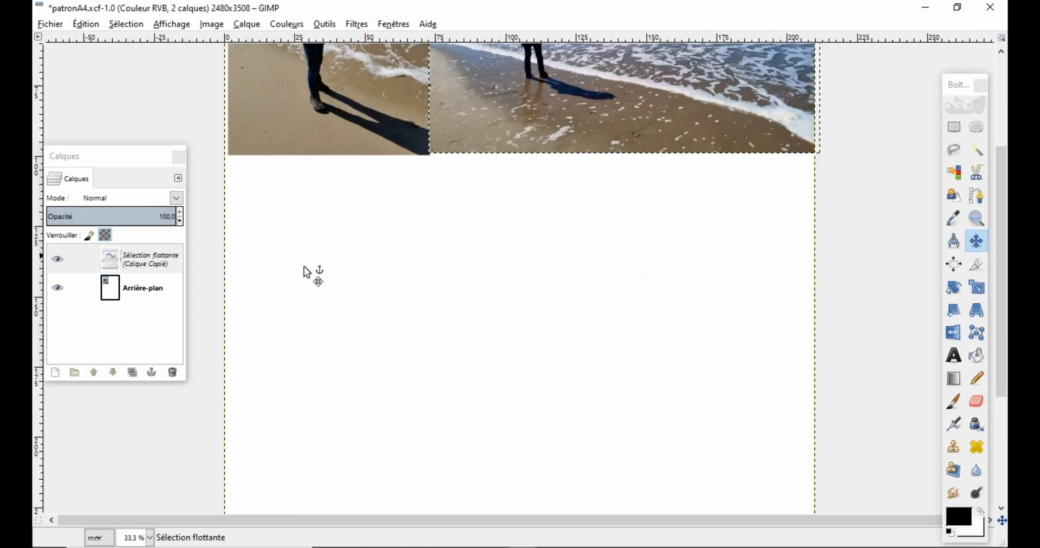
{"action": "key", "text": "minus"}
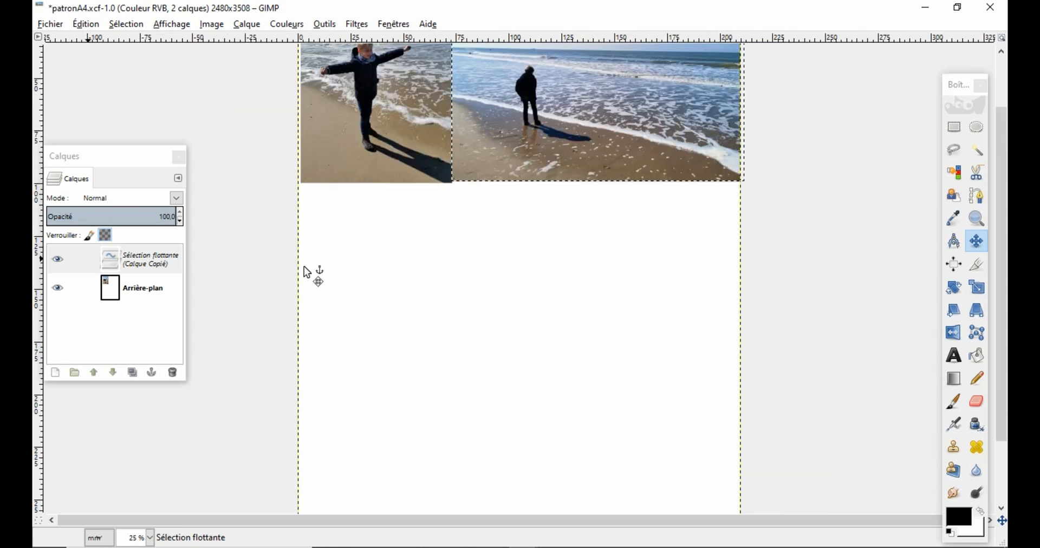
{"action": "scroll", "coordinate": [304, 266], "scroll_direction": "down", "scroll_amount": 1, "text": "ctrl"}
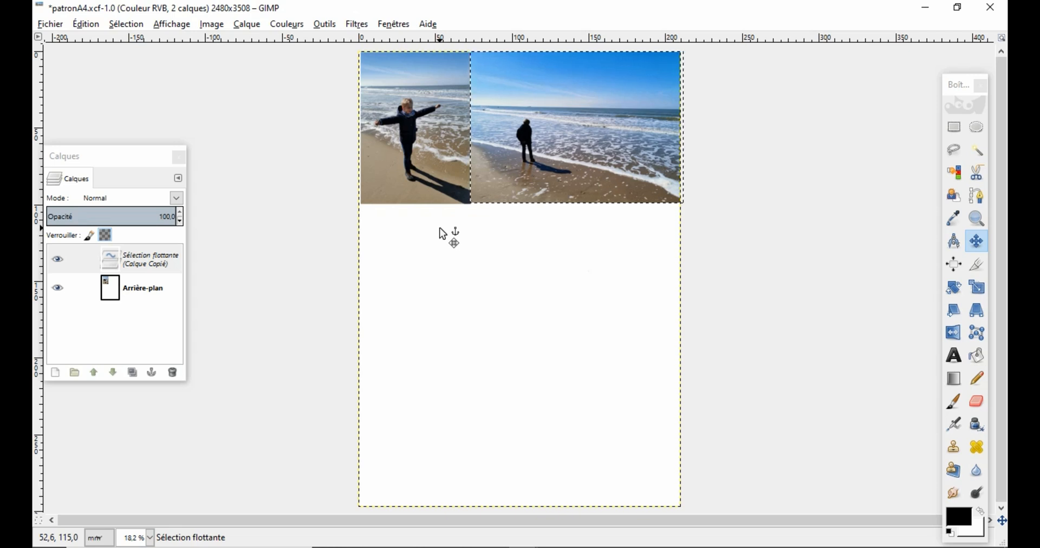
Step: Switch to patron PL panoramique.xcf and start opening an image as layers from the 2021/avril 2021 folder on SONY_64X (F:)
{"action": "mouse_move", "coordinate": [267, 543]}
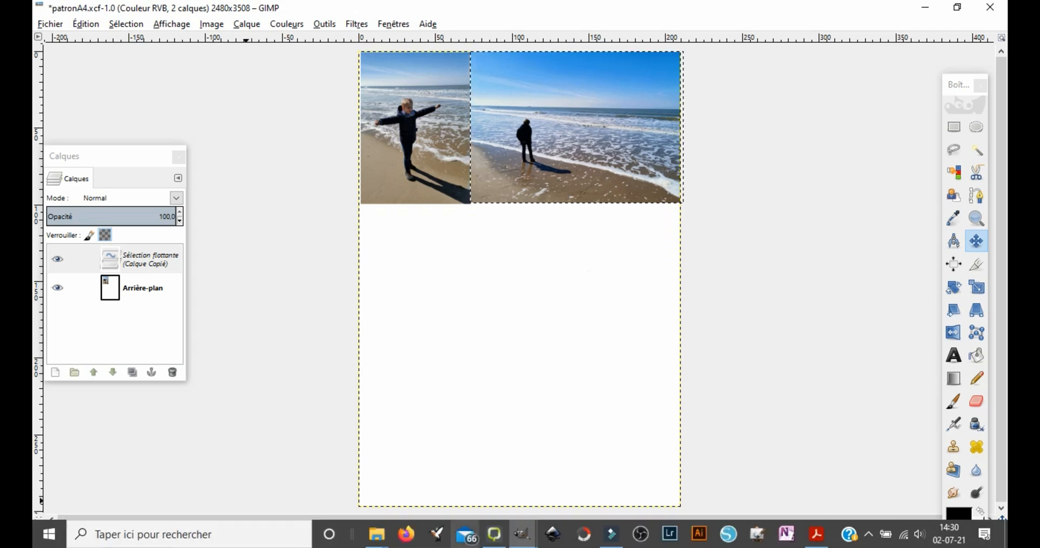
{"action": "mouse_move", "coordinate": [529, 543]}
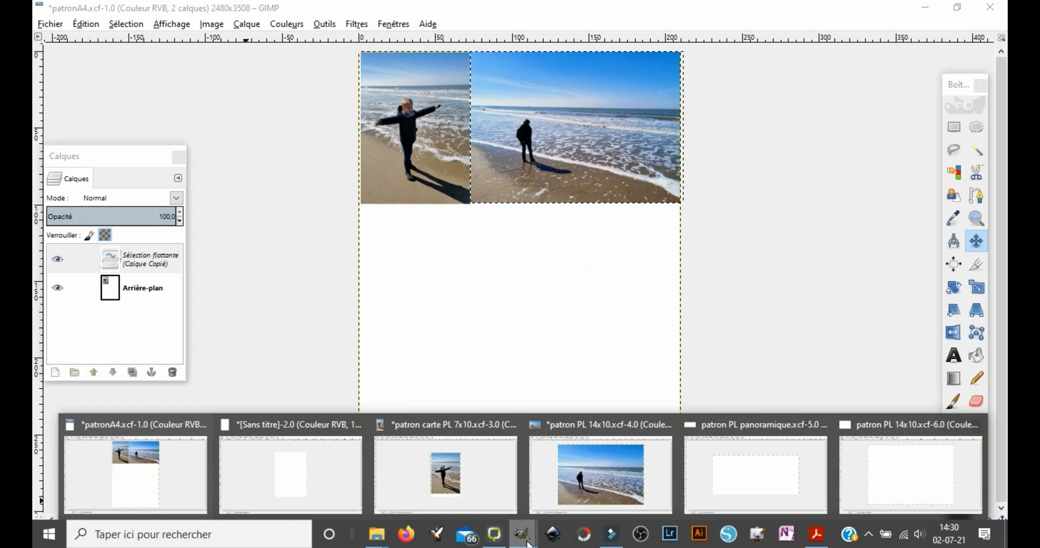
{"action": "left_click", "coordinate": [752, 464]}
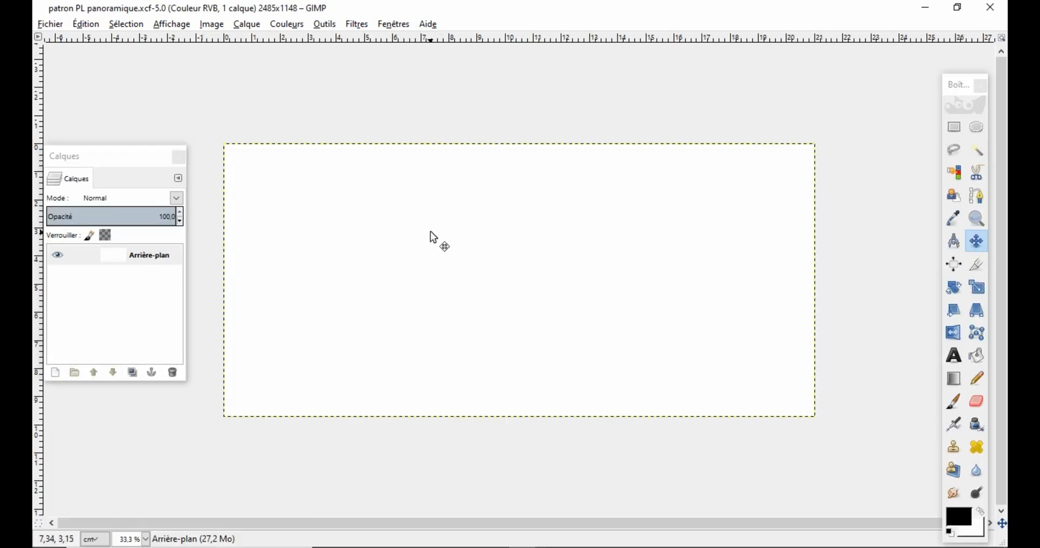
{"action": "left_click", "coordinate": [59, 27]}
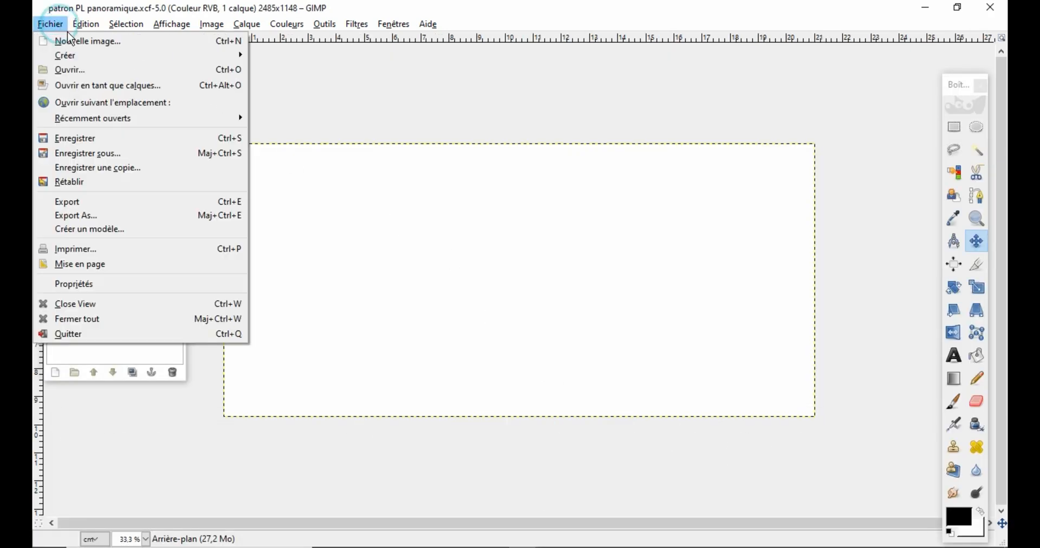
{"action": "left_click", "coordinate": [103, 86]}
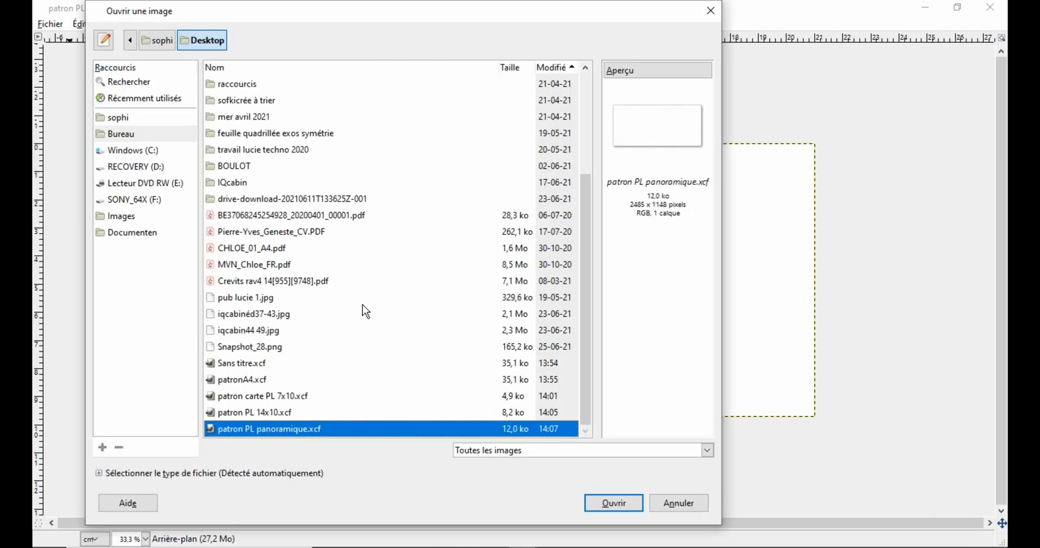
{"action": "left_click", "coordinate": [134, 199]}
{"action": "double_click", "coordinate": [257, 229]}
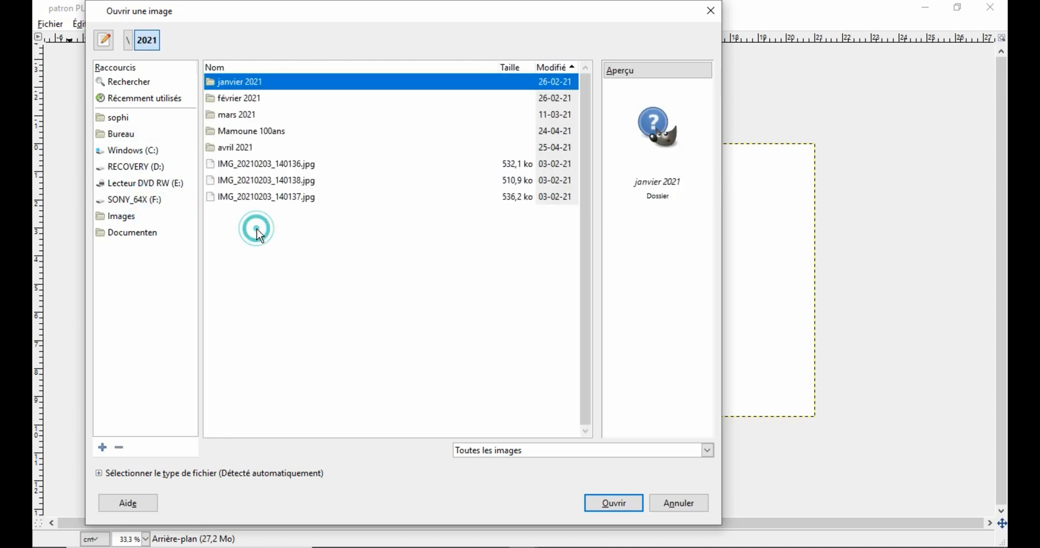
{"action": "double_click", "coordinate": [268, 148]}
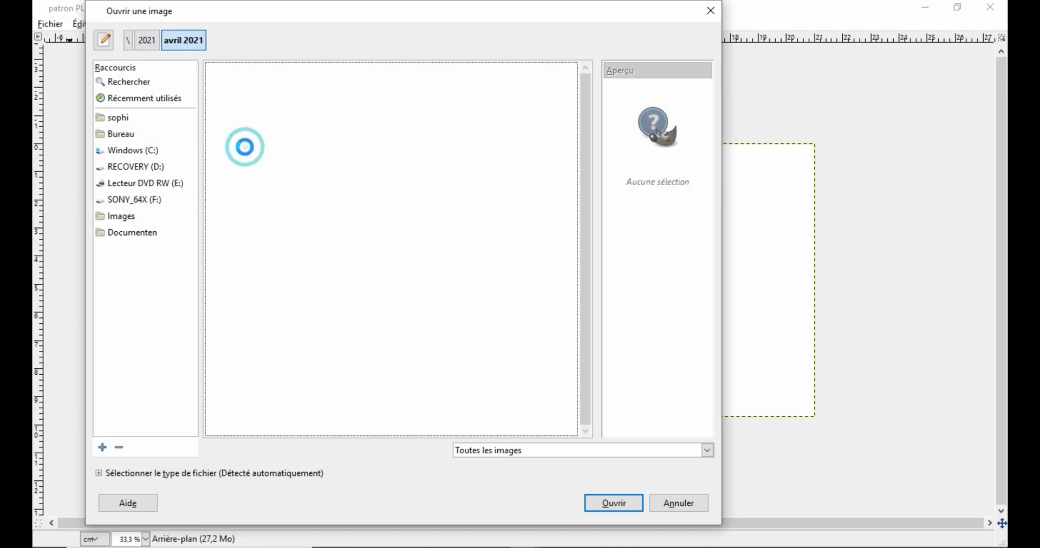
Step: Preview the beach photos and open IMG_20210413_161220.jpg as a new layer in the panoramic template
{"action": "left_click", "coordinate": [304, 368]}
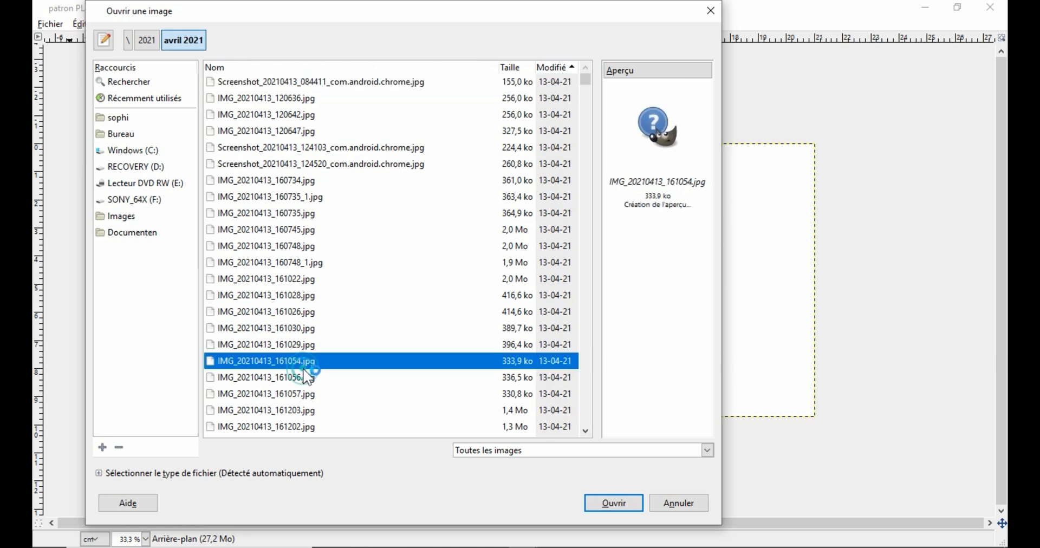
{"action": "key", "text": "Down"}
{"action": "key", "text": "Down"}
{"action": "key", "text": "Down"}
{"action": "key", "text": "Down"}
{"action": "key", "text": "Down"}
{"action": "key", "text": "Down"}
{"action": "key", "text": "Down"}
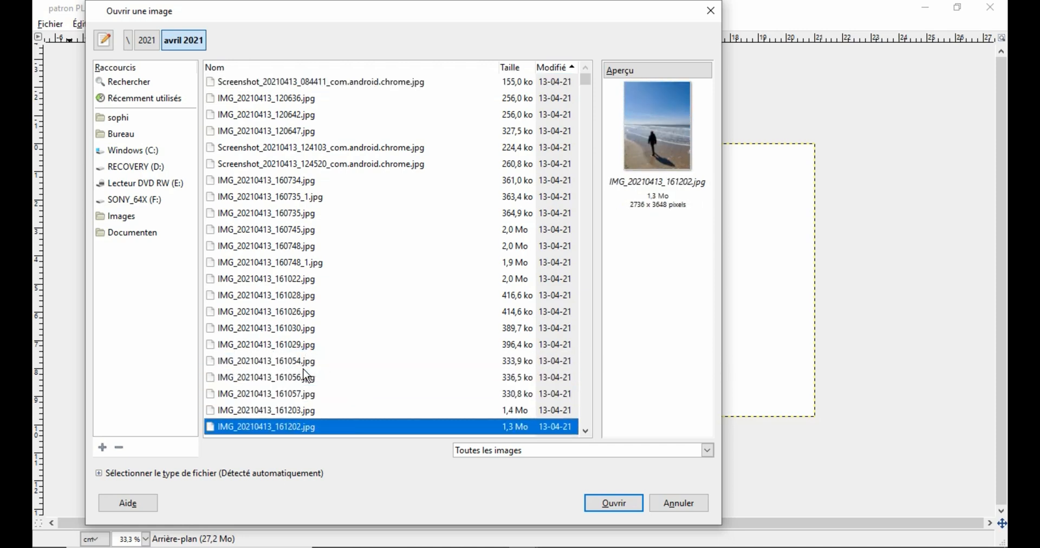
{"action": "key", "text": "Down"}
{"action": "key", "text": "Down"}
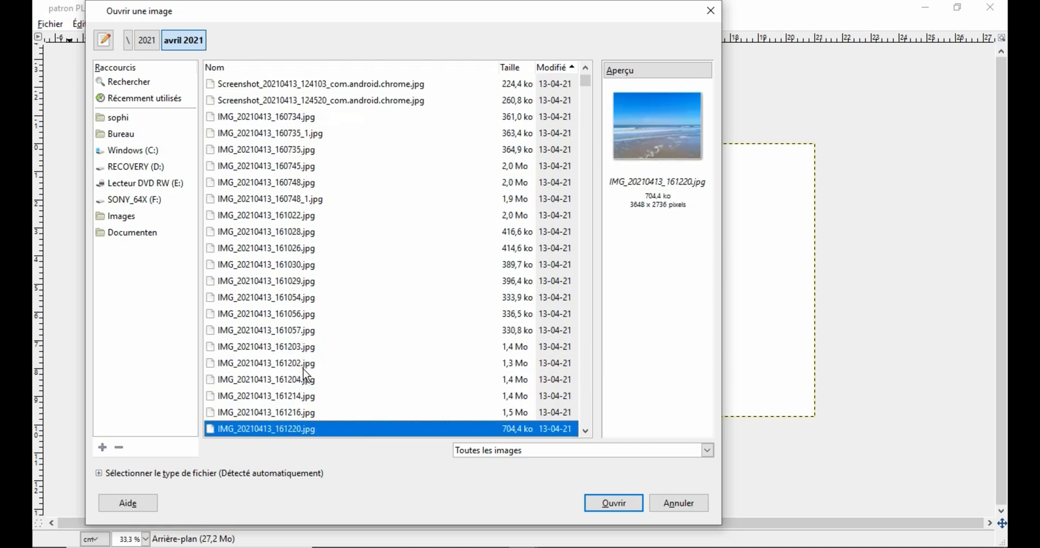
{"action": "key", "text": "Up"}
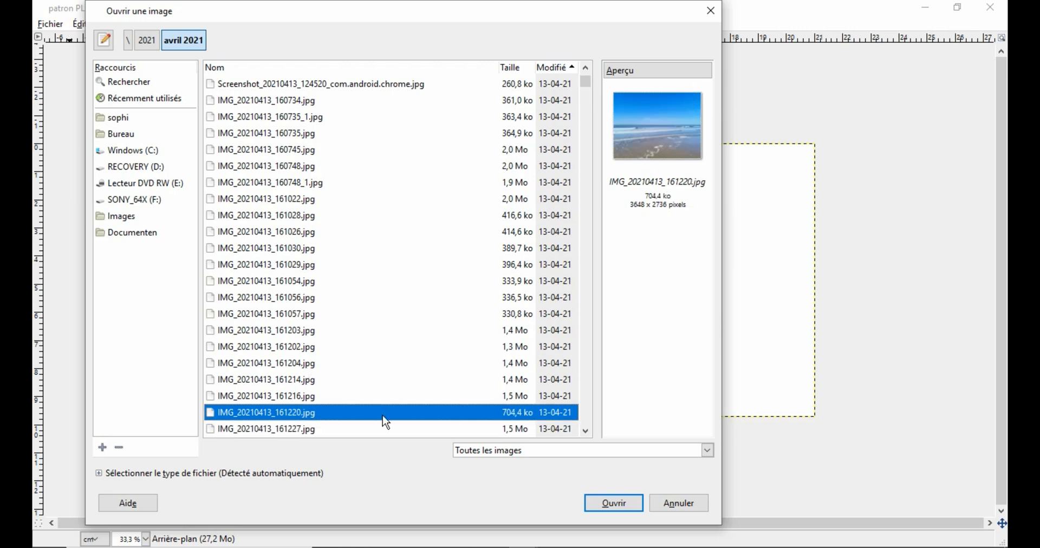
{"action": "left_click", "coordinate": [608, 501]}
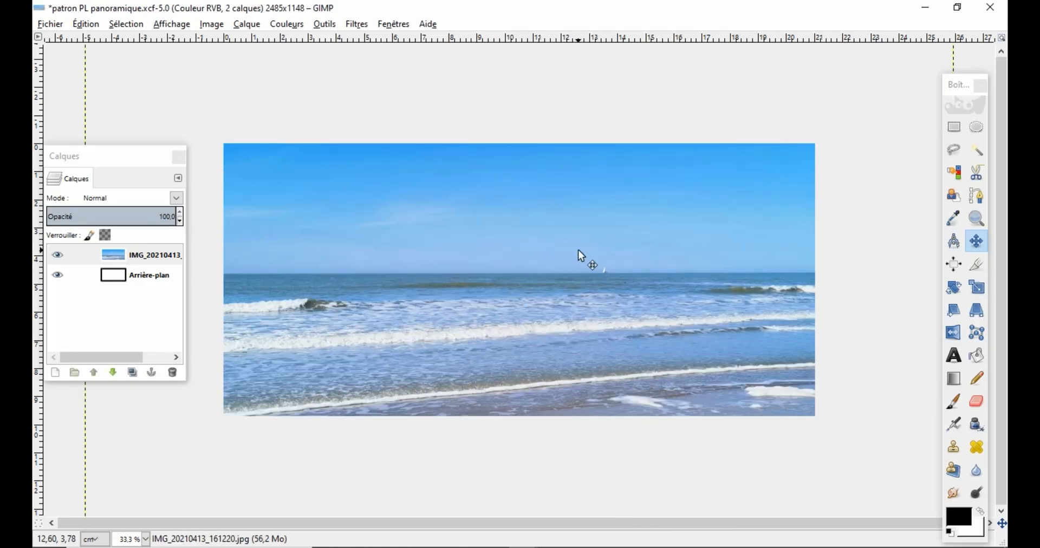
Step: Start scaling the IMG_20210413_161220.jpg layer and reduce its width to 20,896 cm without locking the proportions
{"action": "left_click", "coordinate": [977, 290]}
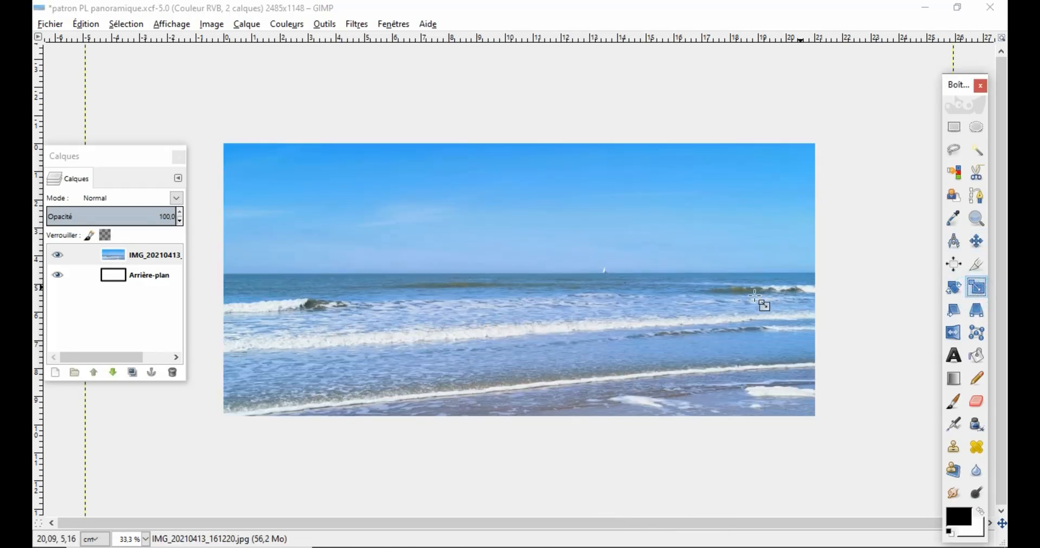
{"action": "left_click", "coordinate": [692, 312]}
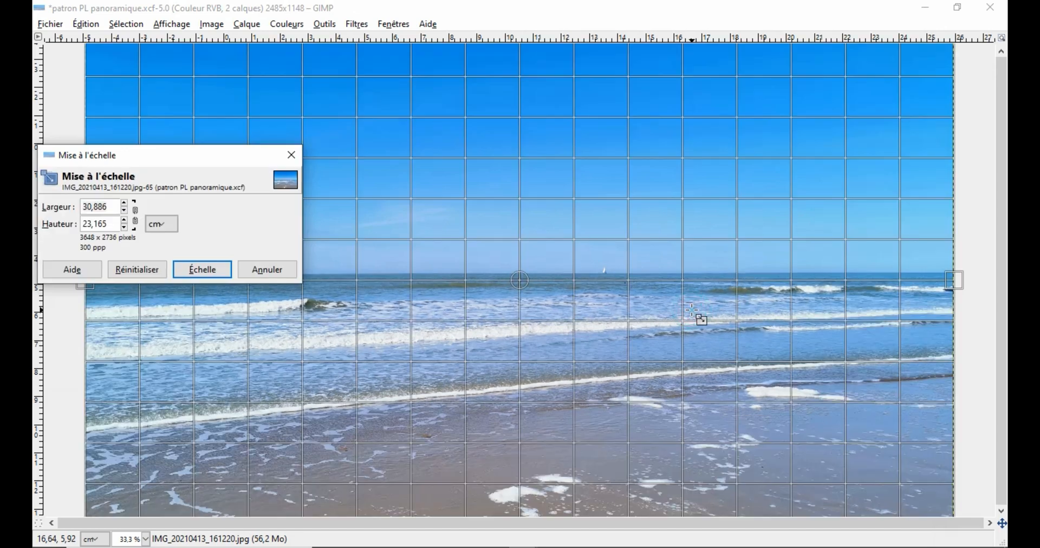
{"action": "left_click", "coordinate": [126, 210]}
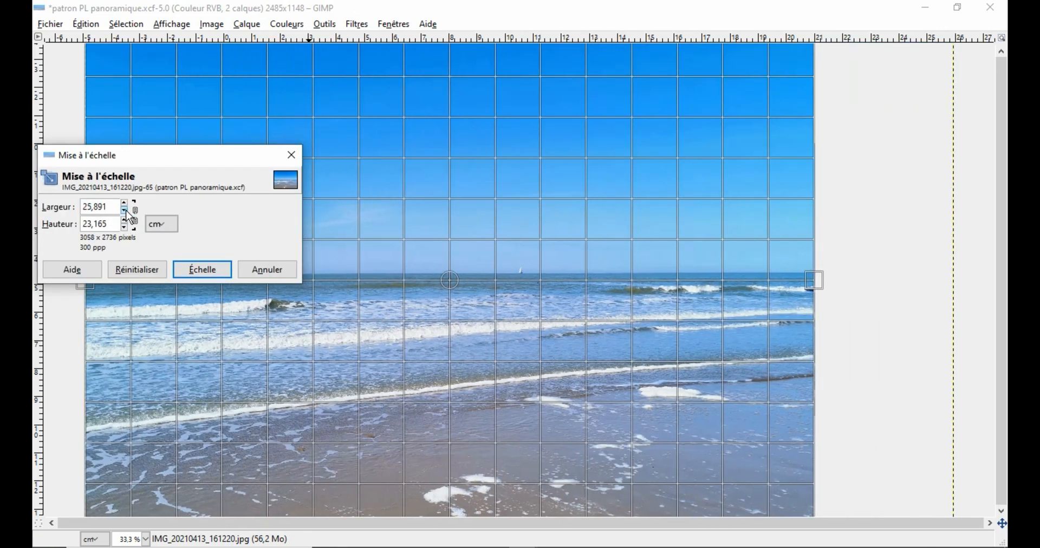
{"action": "left_click", "coordinate": [126, 212]}
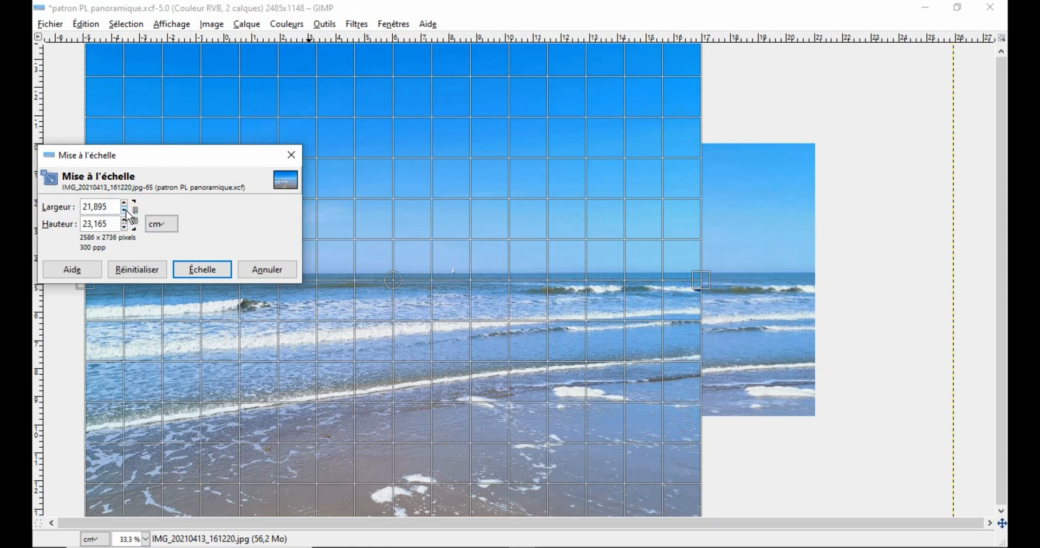
{"action": "left_click", "coordinate": [126, 211]}
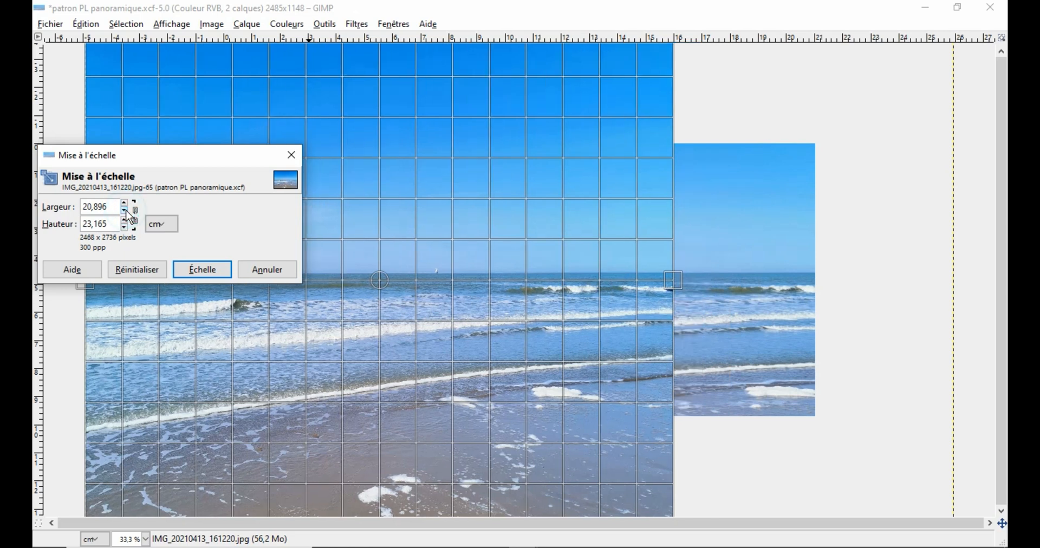
Step: Set the photo layer's height to 9,898 cm and apply the scaling
{"action": "left_click", "coordinate": [127, 228]}
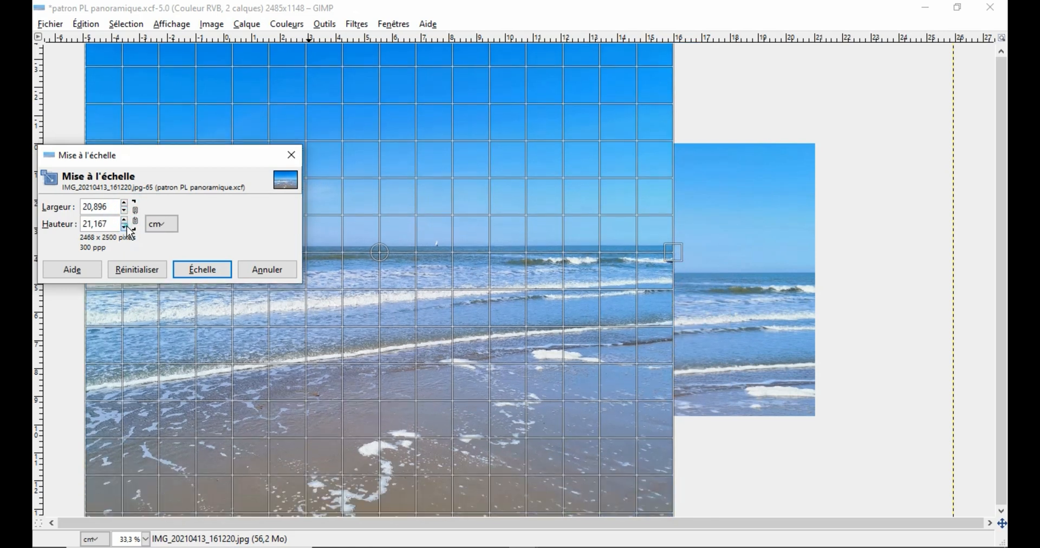
{"action": "left_click", "coordinate": [127, 228]}
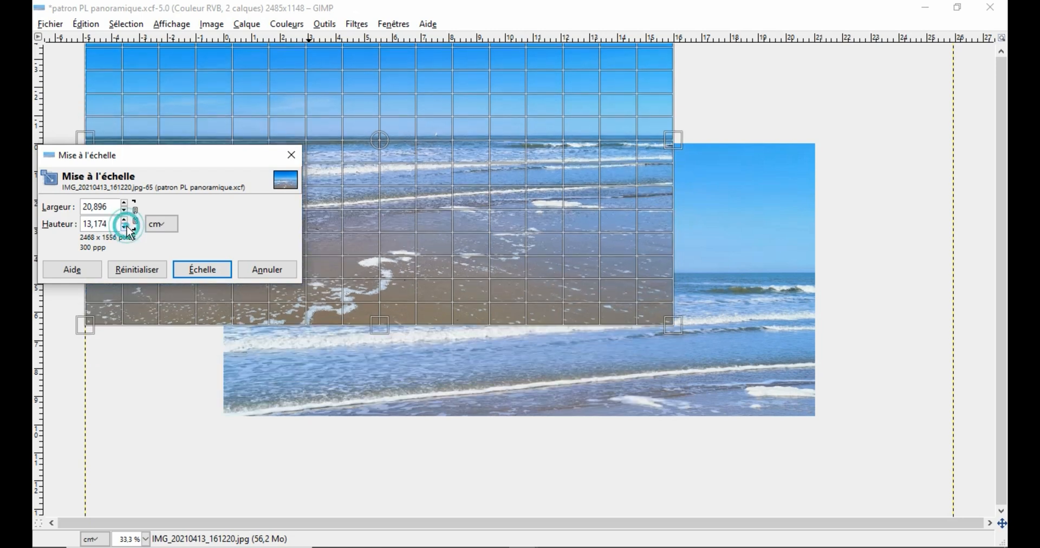
{"action": "left_click", "coordinate": [126, 228]}
{"action": "left_click", "coordinate": [126, 228]}
{"action": "left_click", "coordinate": [126, 228]}
{"action": "left_click", "coordinate": [126, 229]}
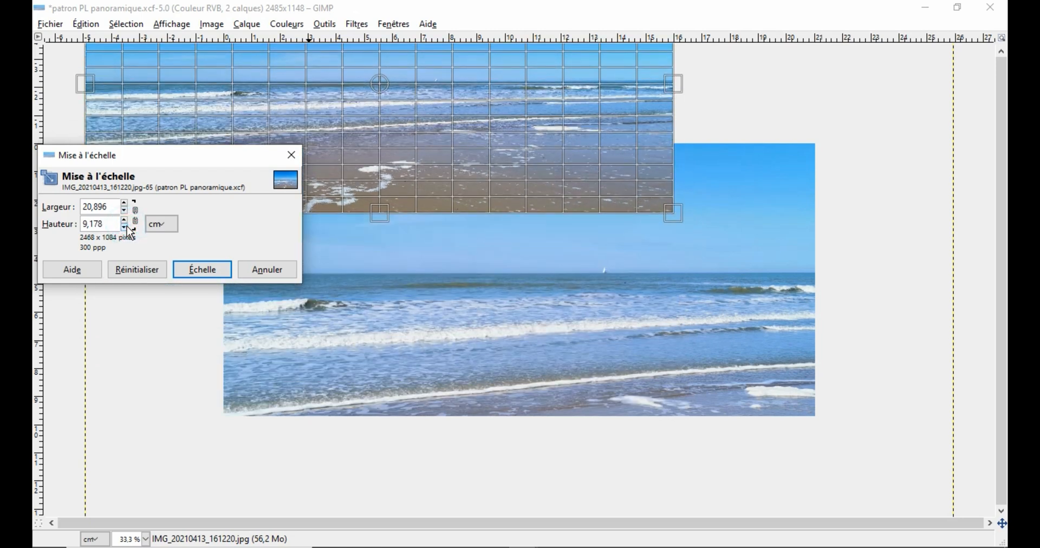
{"action": "left_click", "coordinate": [110, 224]}
{"action": "left_click", "coordinate": [107, 224]}
{"action": "left_click", "coordinate": [103, 223]}
{"action": "left_click", "coordinate": [103, 223]}
{"action": "type", "text": "9"}
{"action": "key", "text": "Tab"}
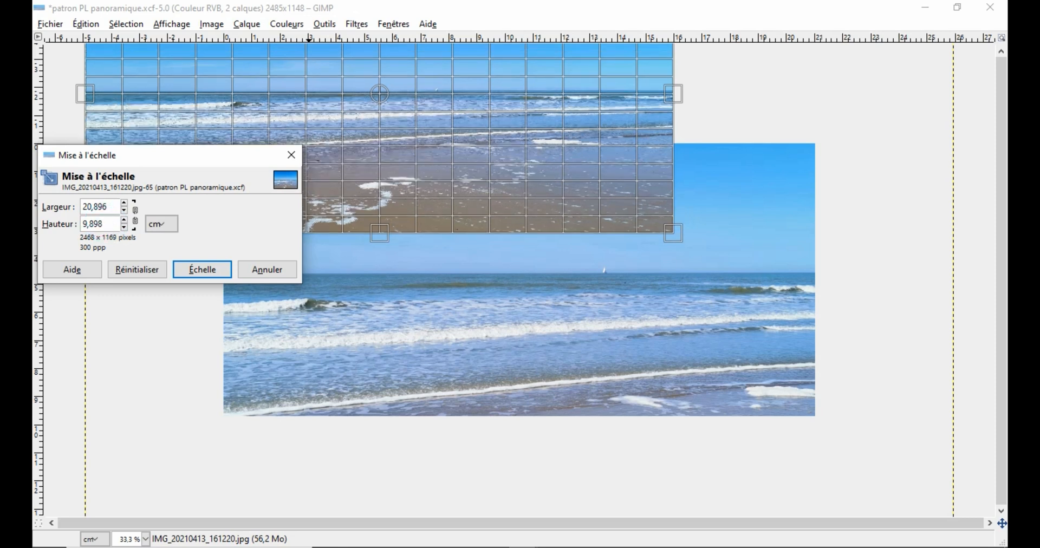
{"action": "left_click", "coordinate": [195, 271]}
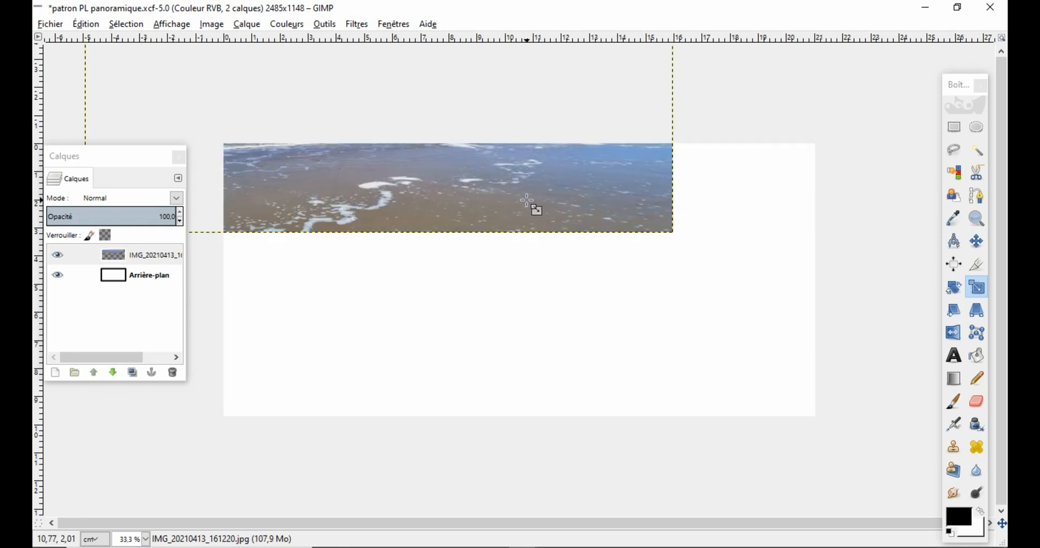
Step: Move the scaled beach photo over the panoramic template so it covers the canvas, and copy it to the clipboard
{"action": "left_click", "coordinate": [980, 244]}
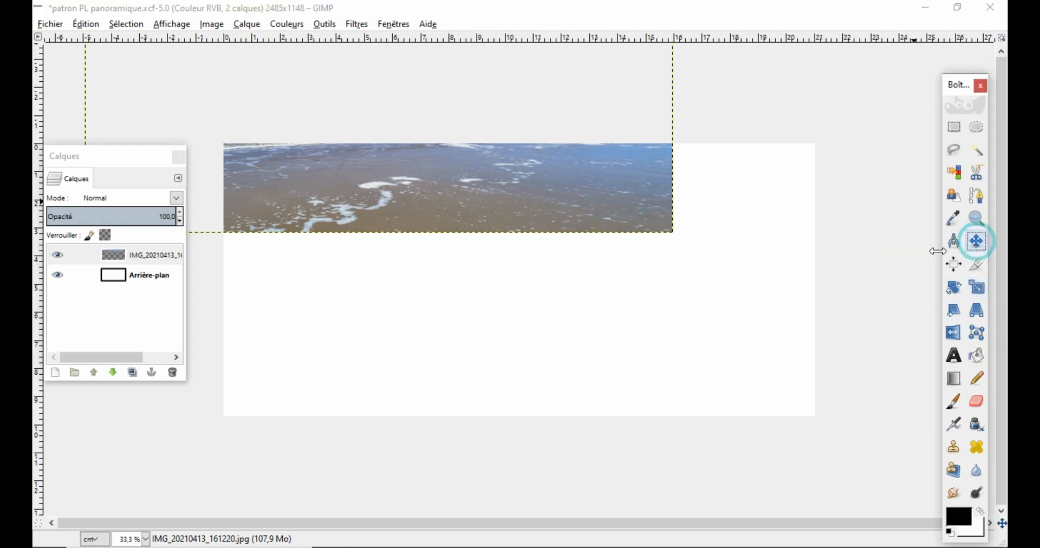
{"action": "left_click_drag", "start_coordinate": [466, 169], "coordinate": [605, 358]}
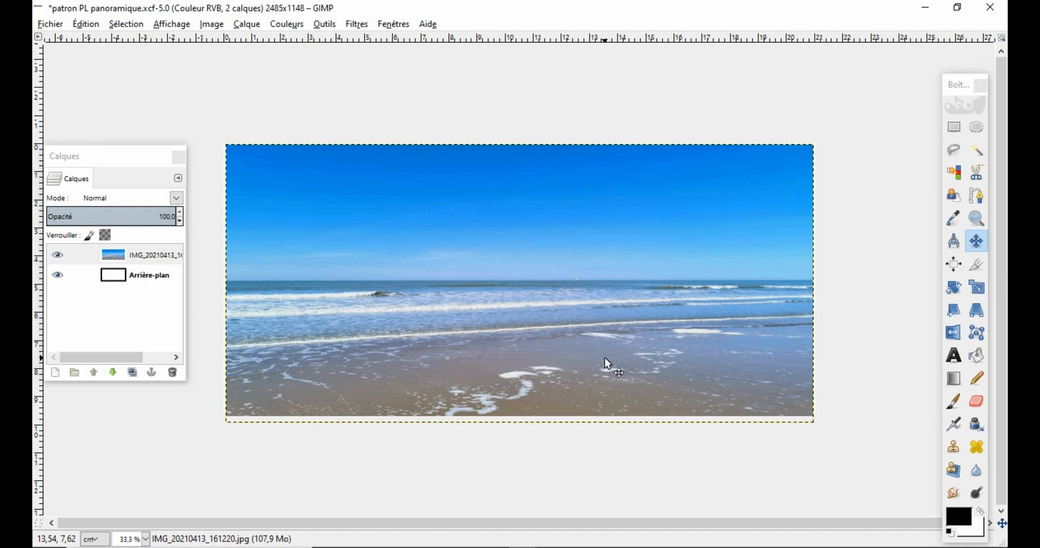
{"action": "right_click", "coordinate": [645, 318]}
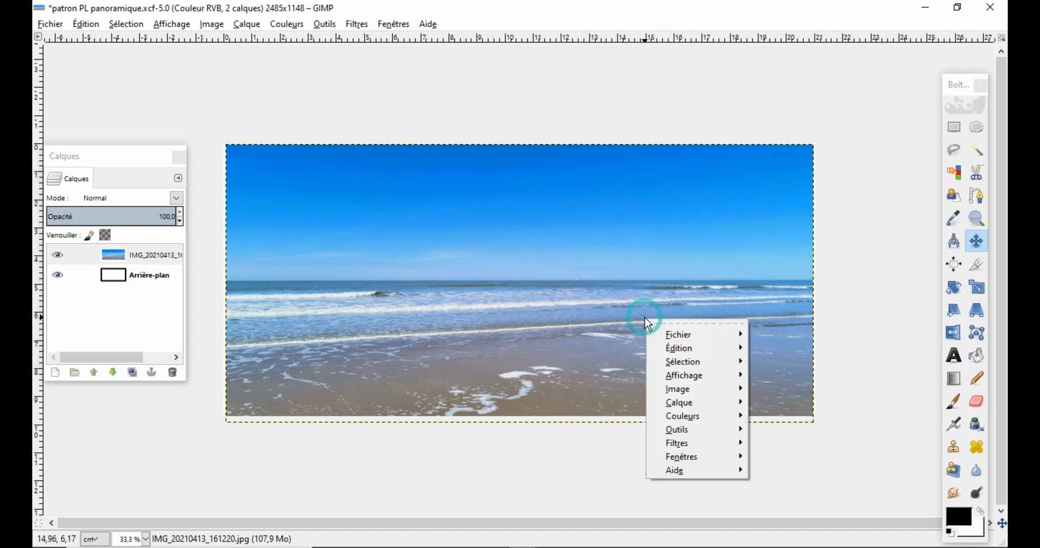
{"action": "mouse_move", "coordinate": [694, 347]}
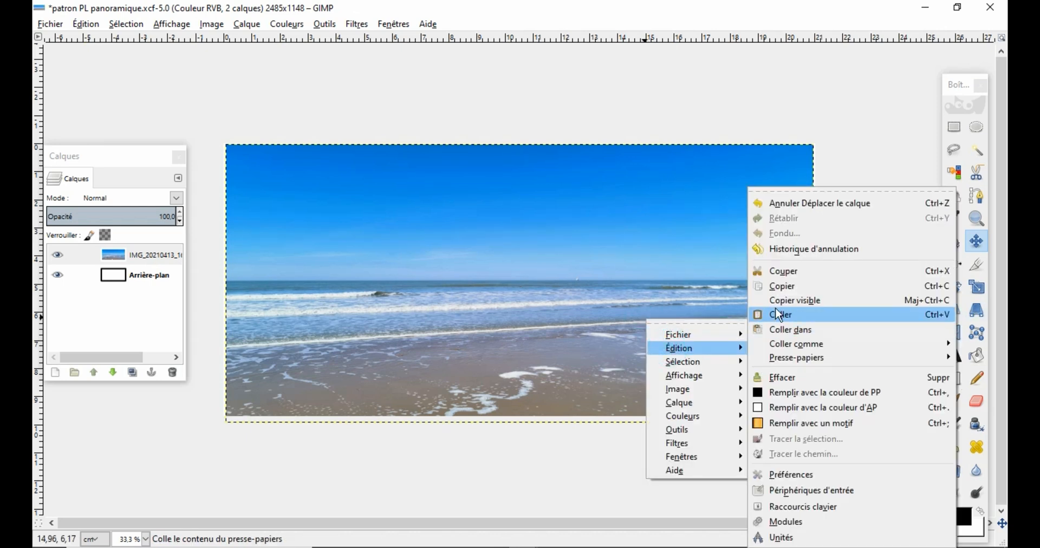
{"action": "left_click", "coordinate": [781, 288]}
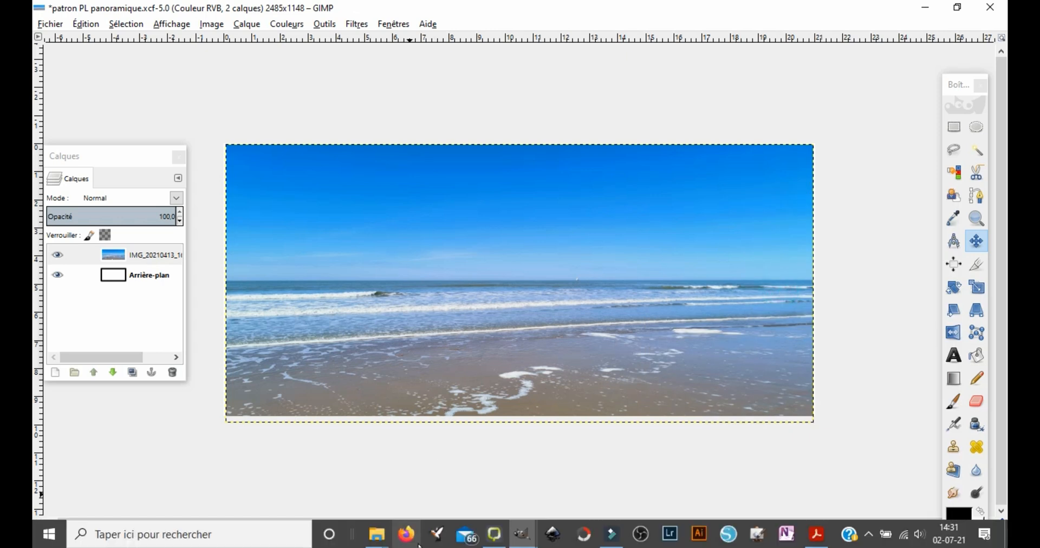
Step: Paste the panoramic photo into the patronA4.xcf image and move it directly below the two upper photos
{"action": "left_click", "coordinate": [526, 538]}
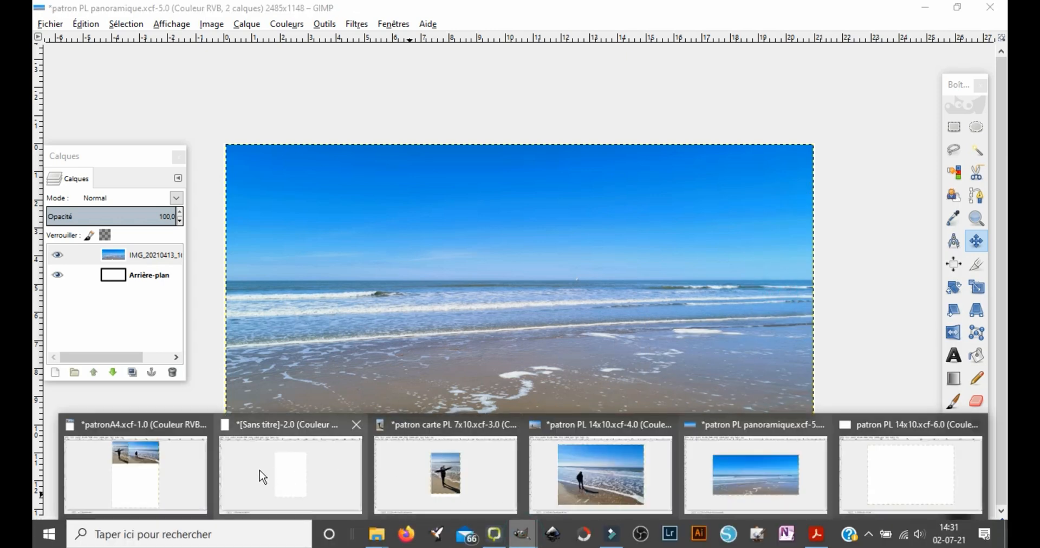
{"action": "left_click", "coordinate": [146, 480]}
{"action": "right_click", "coordinate": [461, 375]}
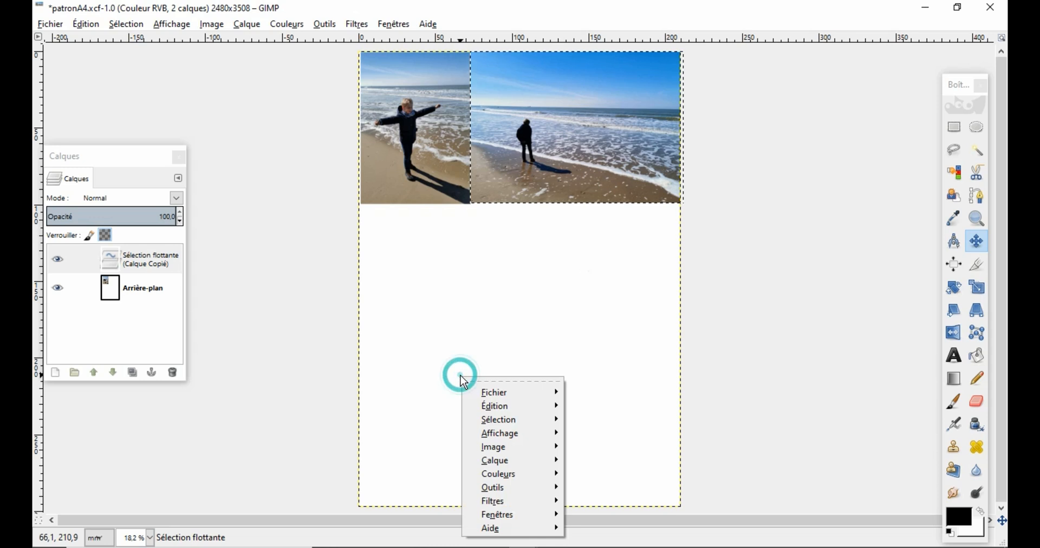
{"action": "mouse_move", "coordinate": [504, 426]}
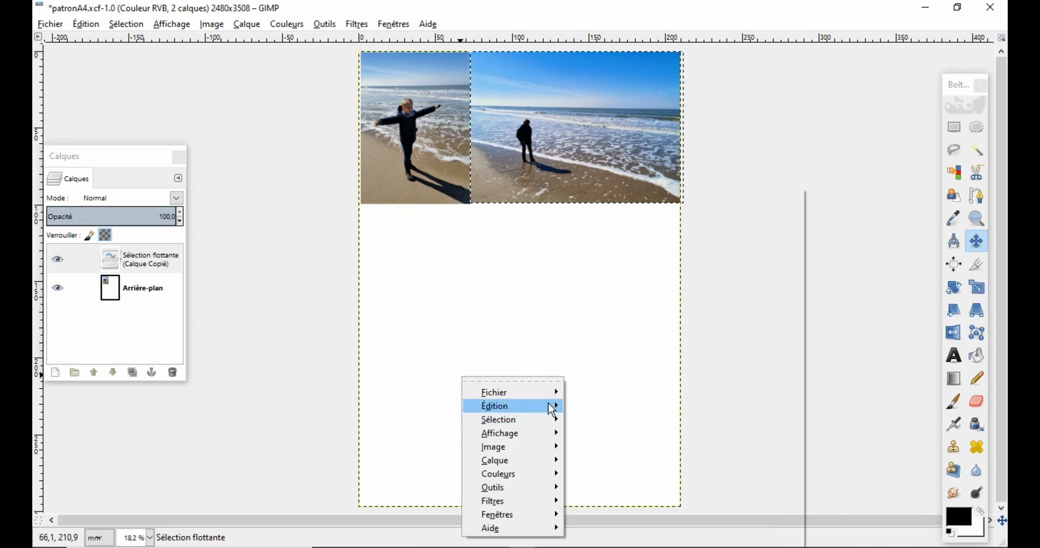
{"action": "mouse_move", "coordinate": [507, 406]}
{"action": "left_click", "coordinate": [626, 314]}
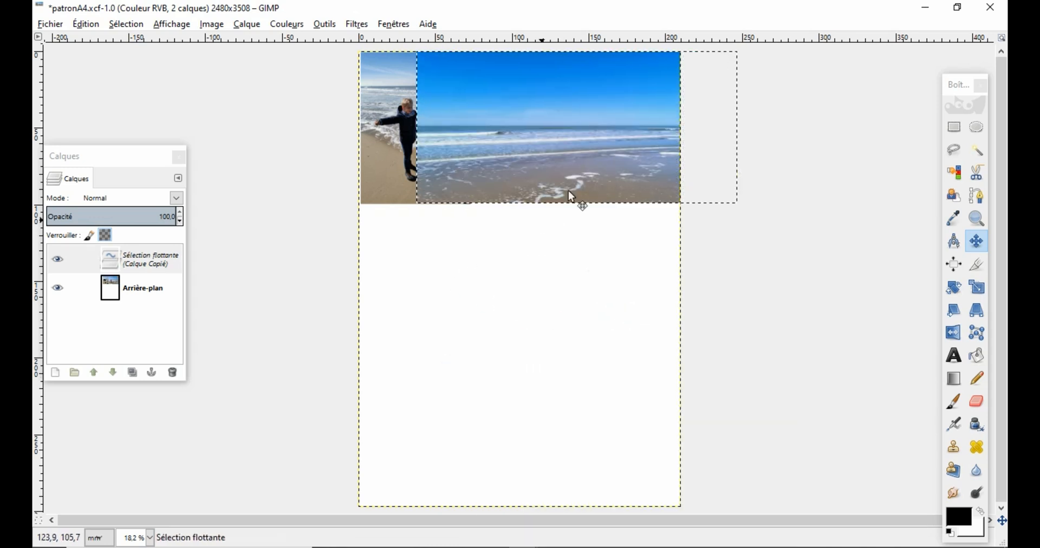
{"action": "left_click_drag", "start_coordinate": [590, 143], "coordinate": [523, 294]}
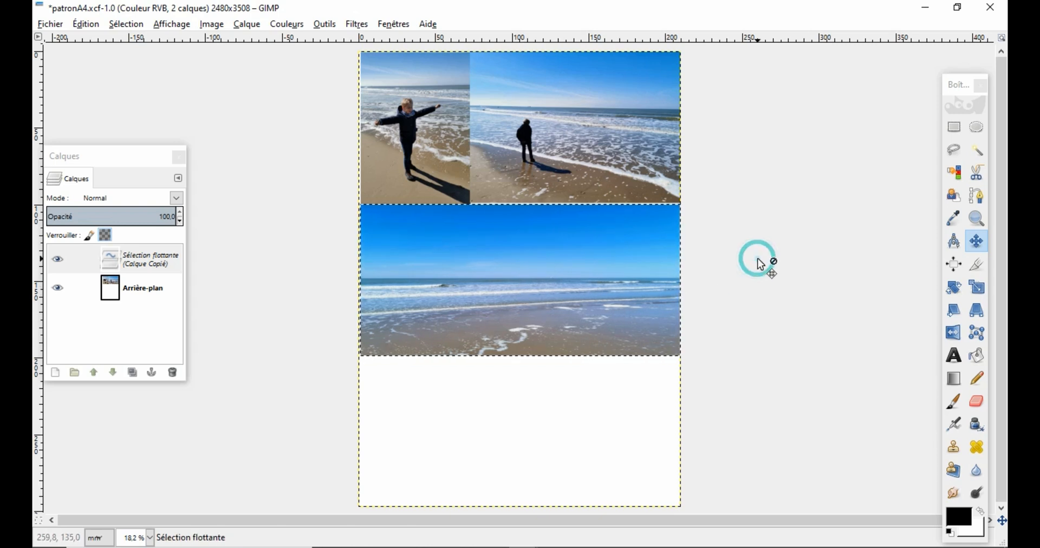
Step: Paste a second copy of the panoramic photo and move it directly below the first one, filling the page's lower third
{"action": "right_click", "coordinate": [761, 264]}
{"action": "mouse_move", "coordinate": [798, 296]}
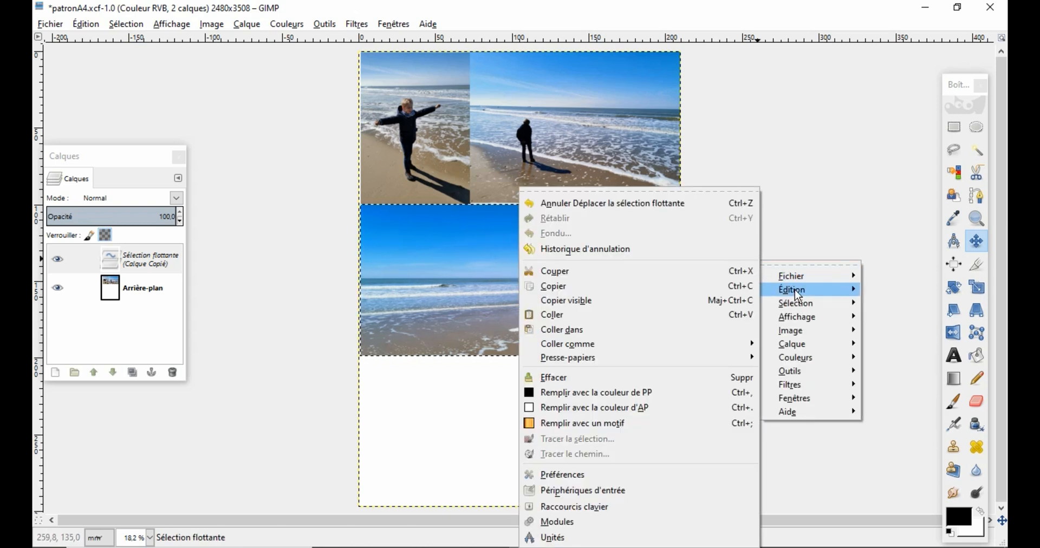
{"action": "left_click", "coordinate": [666, 317]}
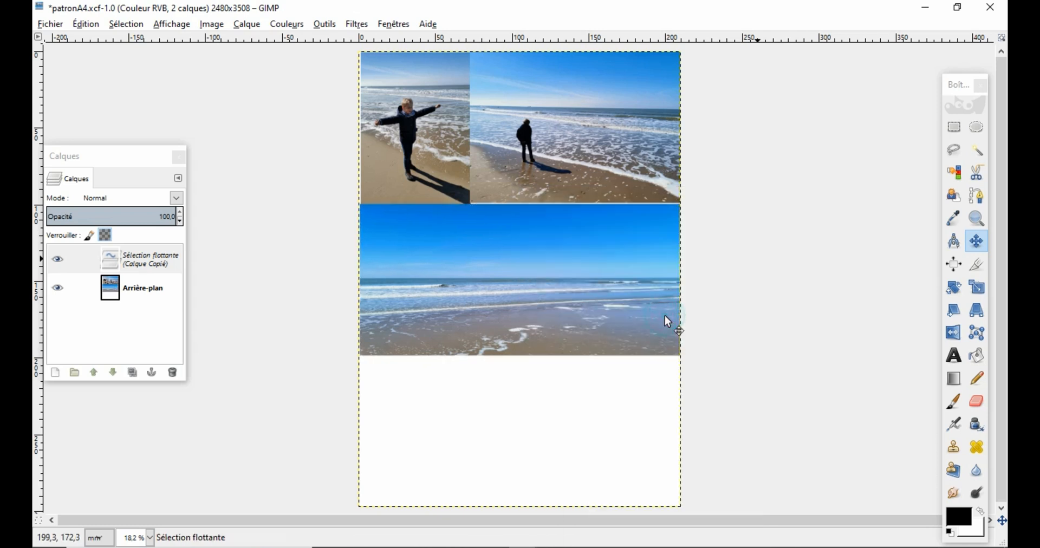
{"action": "left_click_drag", "start_coordinate": [495, 274], "coordinate": [493, 426]}
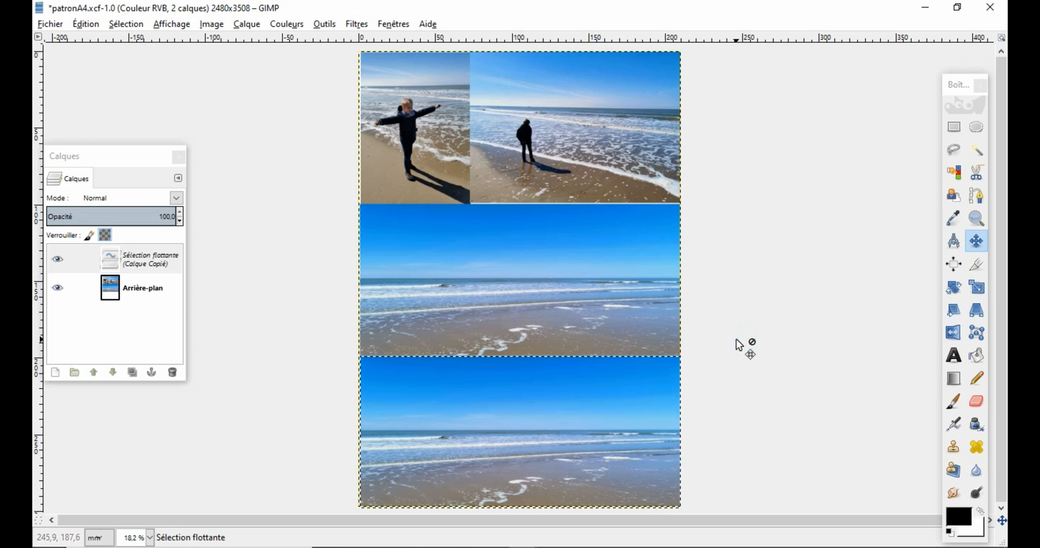
Step: Anchor the floating panoramic copy to the A4 page and try to reposition the landscape photo in the upper row
{"action": "left_click", "coordinate": [633, 160]}
{"action": "left_click", "coordinate": [607, 159]}
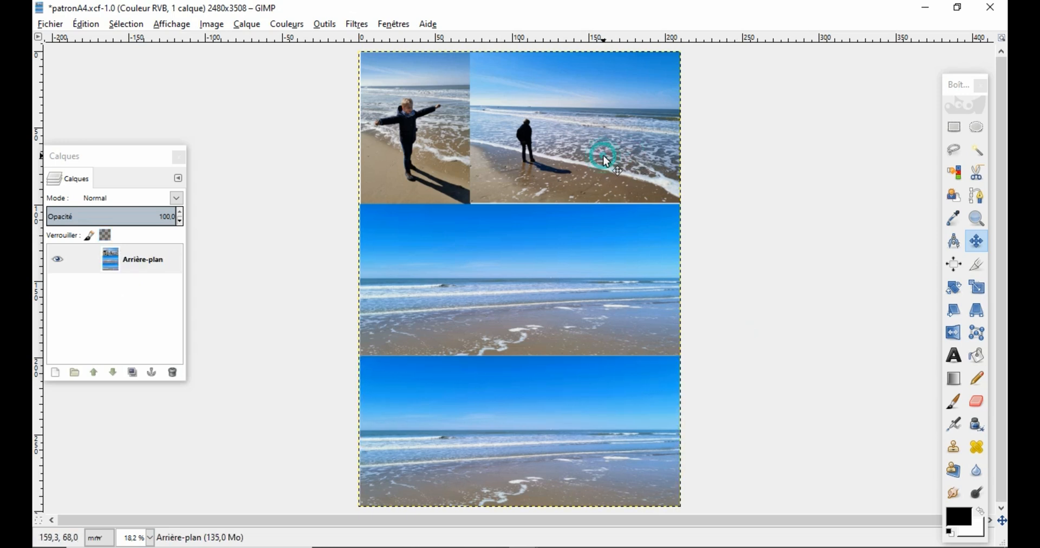
{"action": "left_click_drag", "start_coordinate": [599, 148], "coordinate": [711, 142]}
{"action": "left_click_drag", "start_coordinate": [651, 176], "coordinate": [600, 150]}
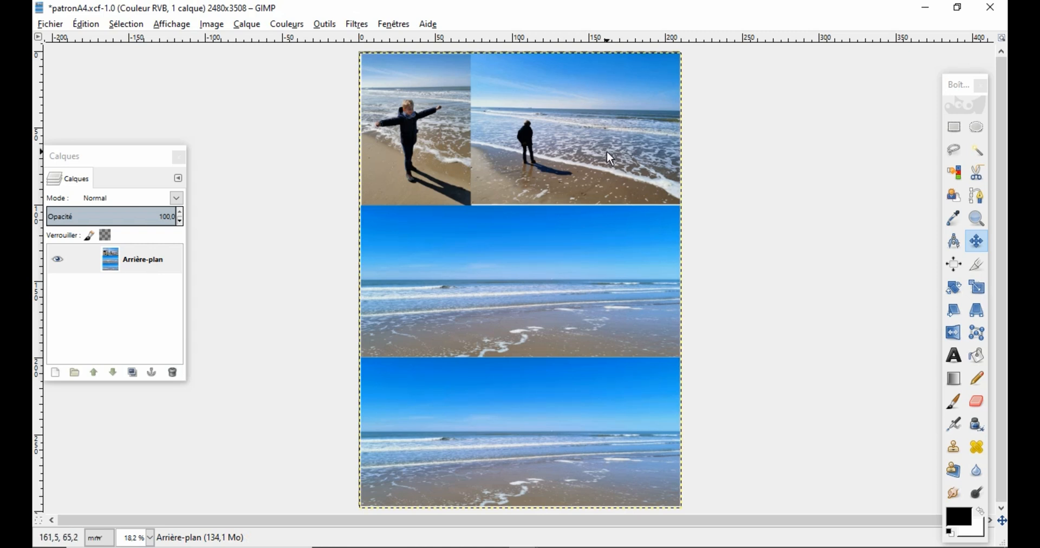
{"action": "right_click", "coordinate": [607, 152]}
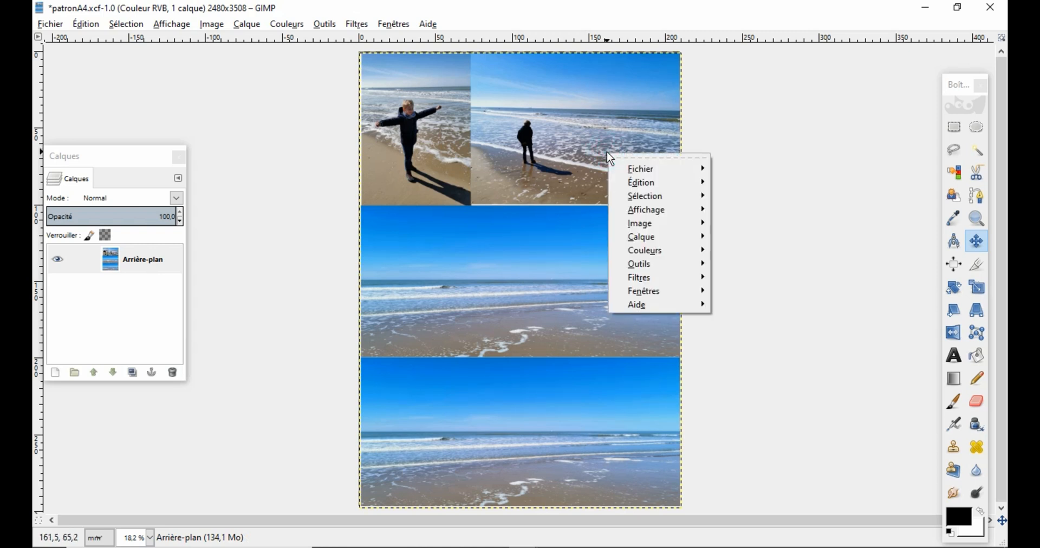
{"action": "left_click", "coordinate": [838, 200]}
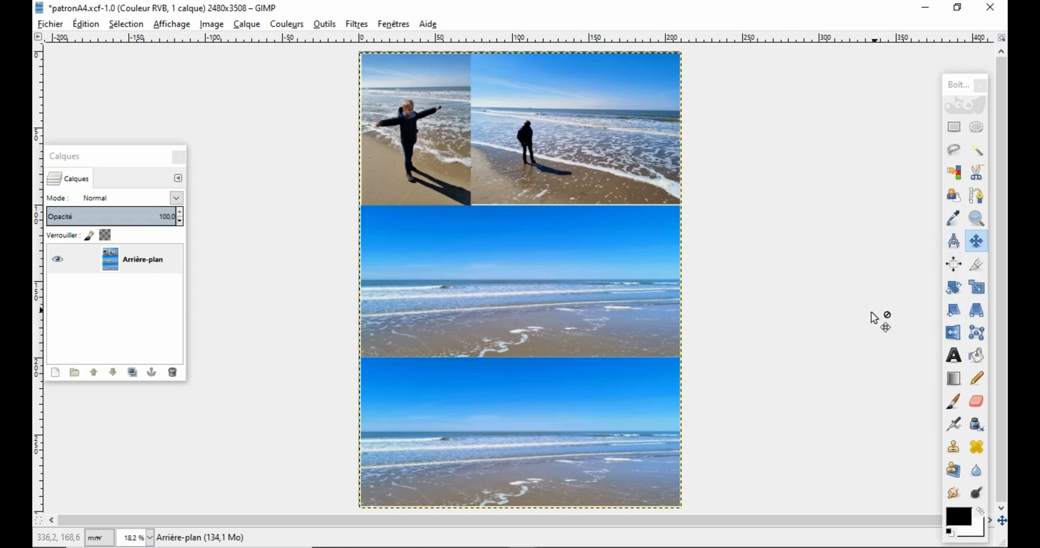
{"action": "left_click", "coordinate": [954, 268]}
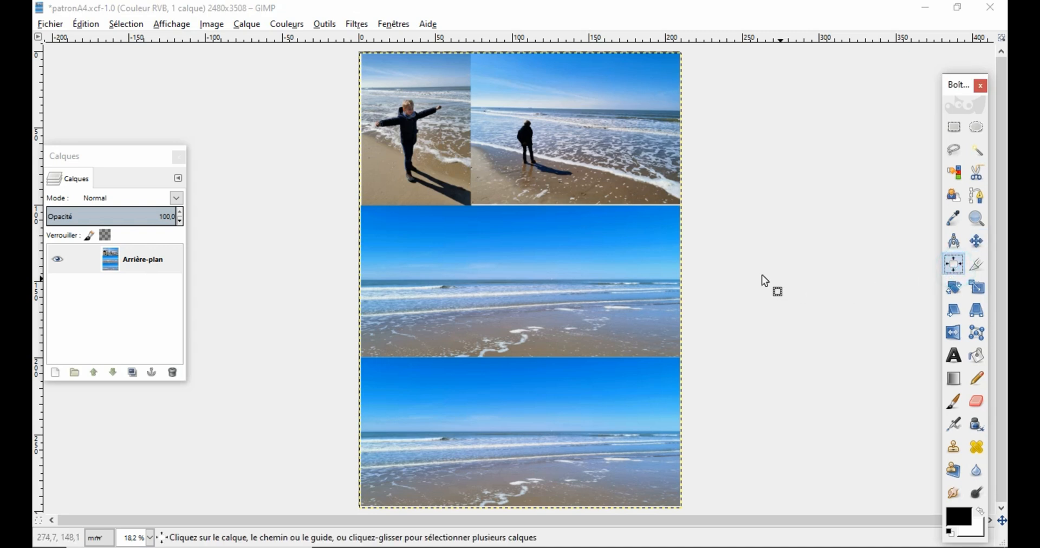
{"action": "left_click", "coordinate": [645, 152]}
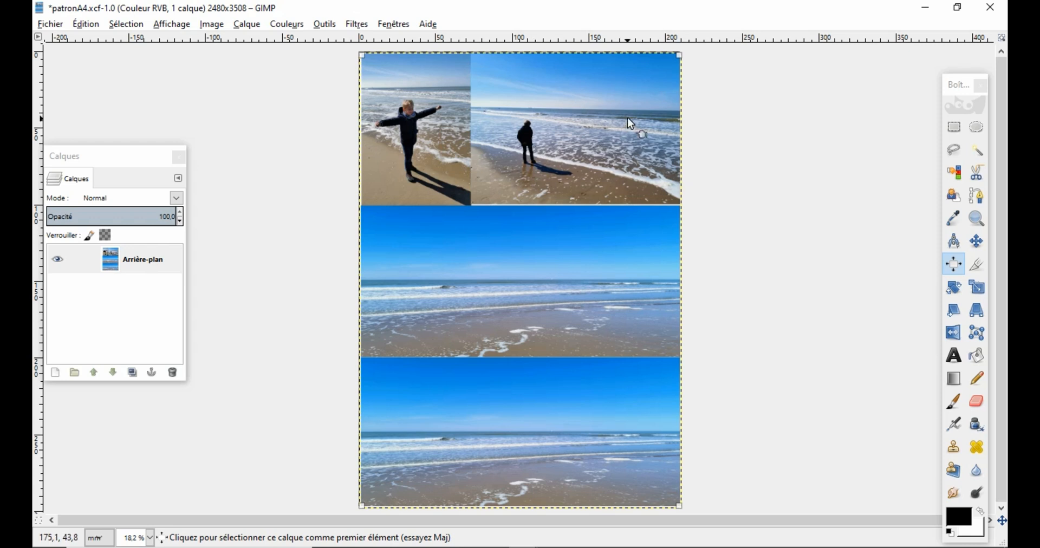
{"action": "left_click_drag", "start_coordinate": [632, 117], "coordinate": [672, 119]}
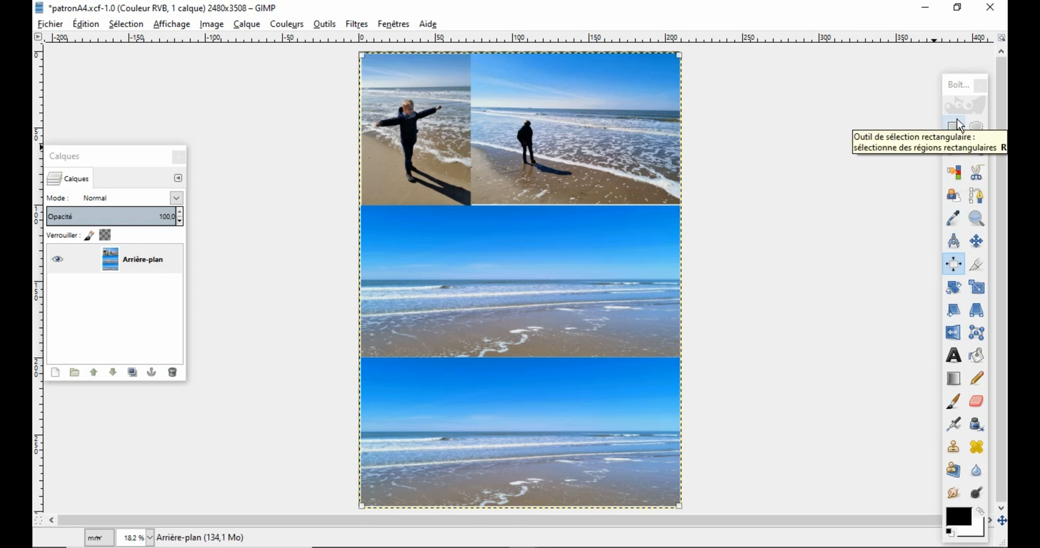
{"action": "left_click", "coordinate": [976, 245]}
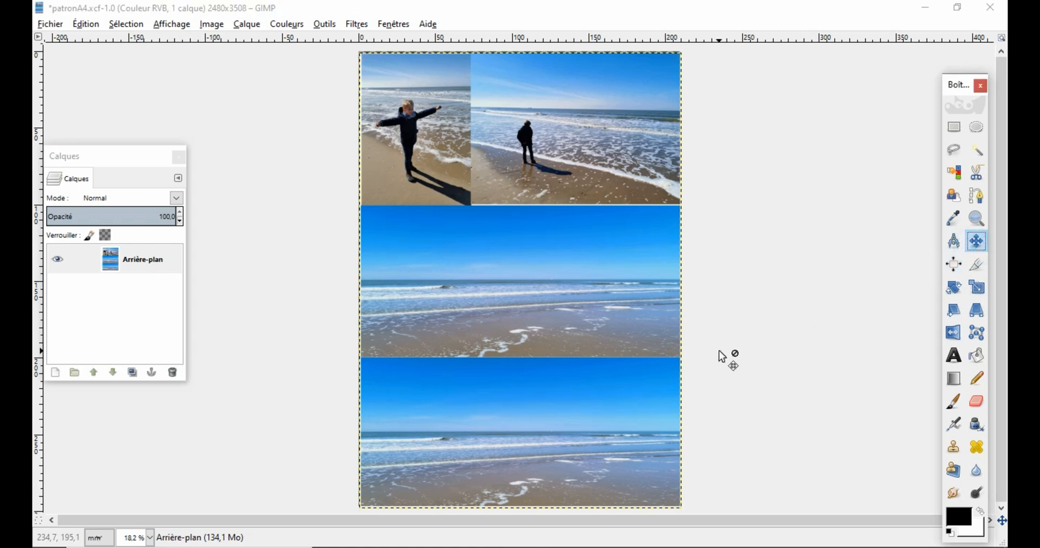